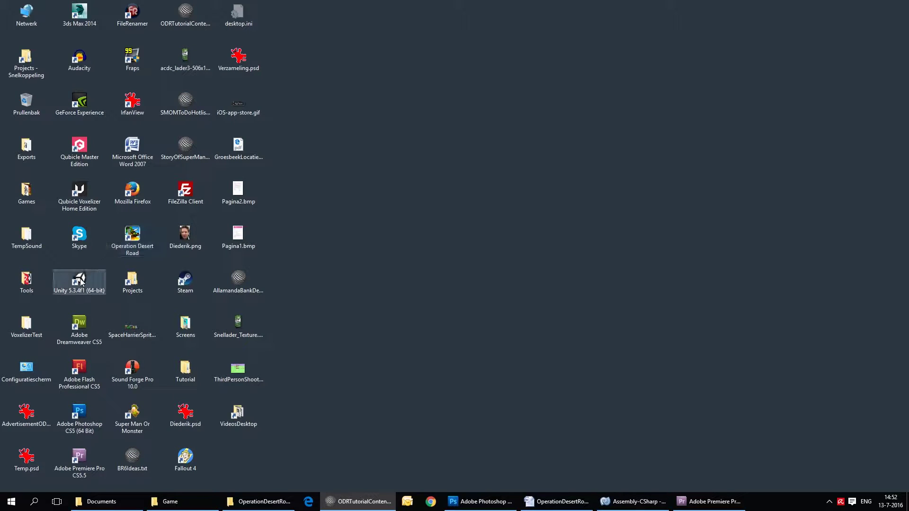
# Launch Unity 5.3.4f1 and start a new project named 'ODR Tutorial'.
pyautogui.doubleClick(100, 278)
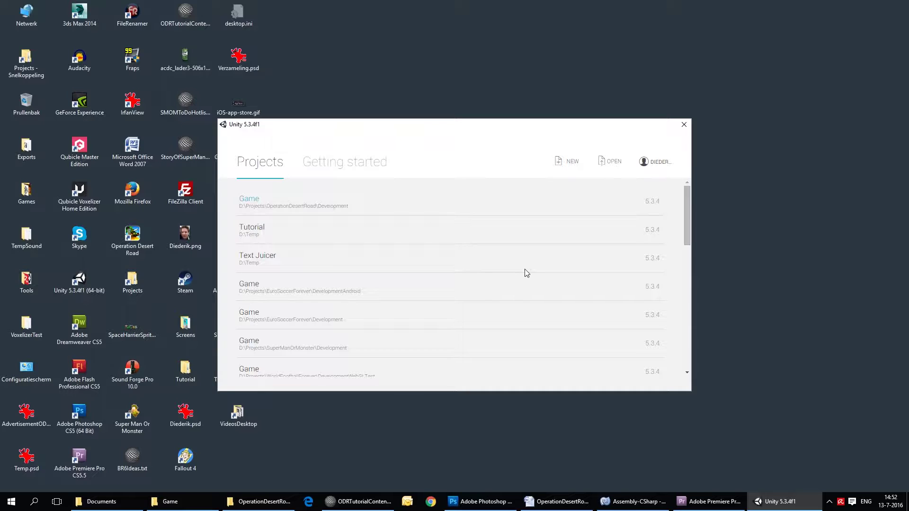
pyautogui.click(574, 164)
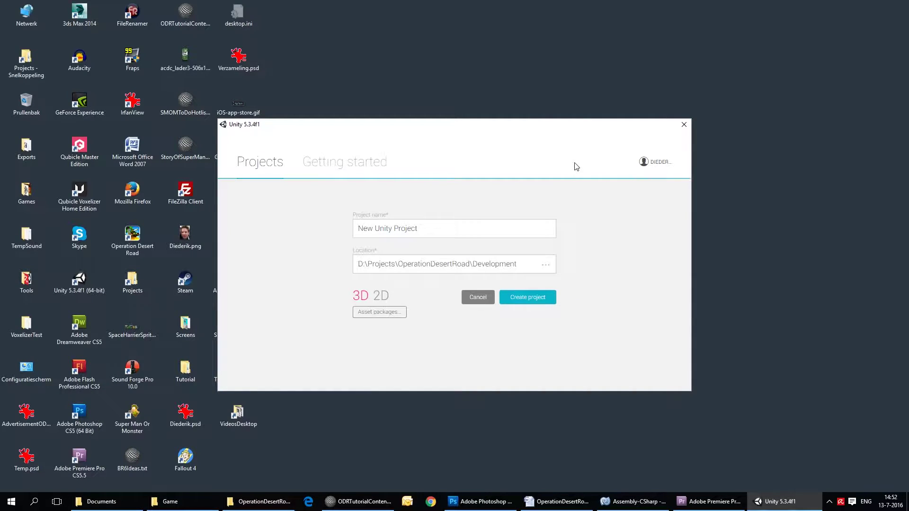
pyautogui.click(429, 227)
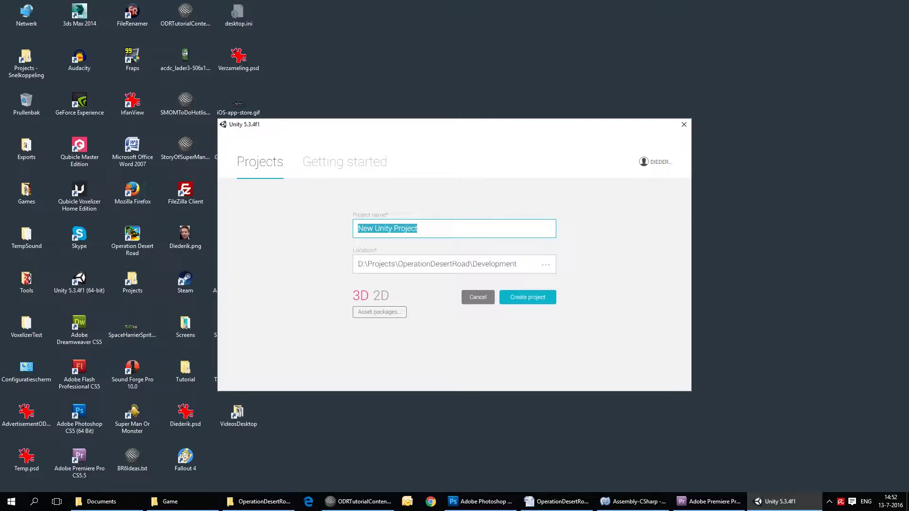
pyautogui.write('ODR Tutorial')
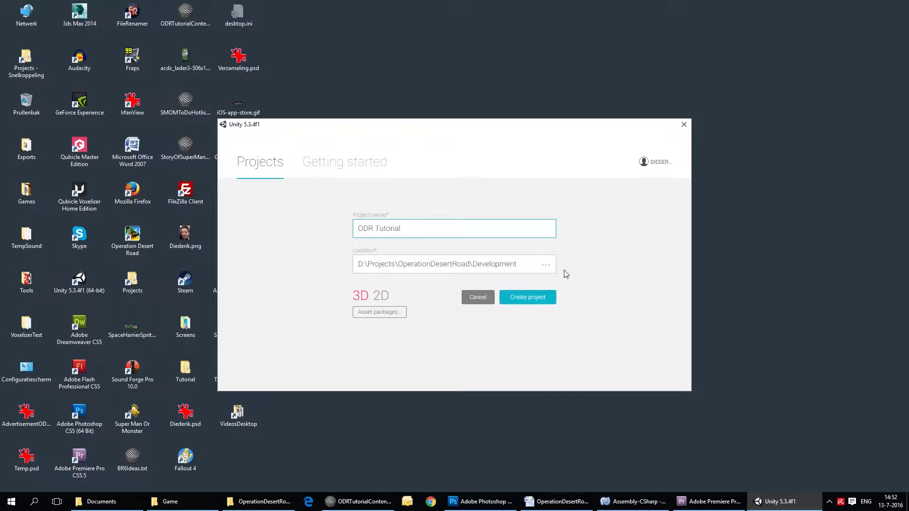
# Set the project location to D:\Temp and create the project.
pyautogui.click(546, 265)
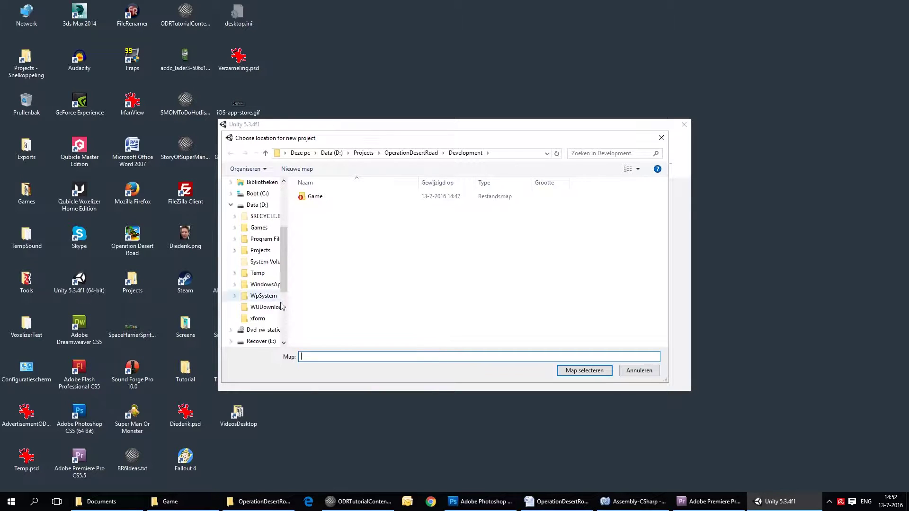
pyautogui.click(271, 277)
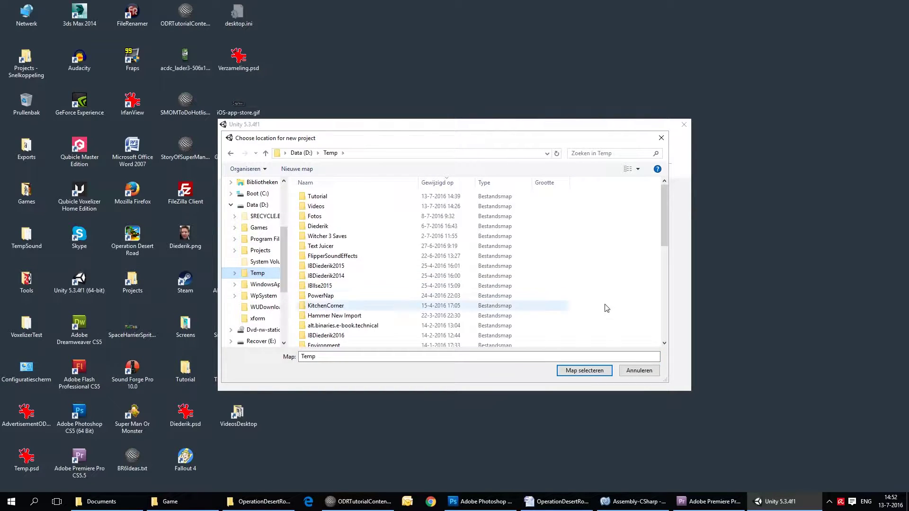
pyautogui.moveTo(665, 242); pyautogui.dragTo(655, 315)
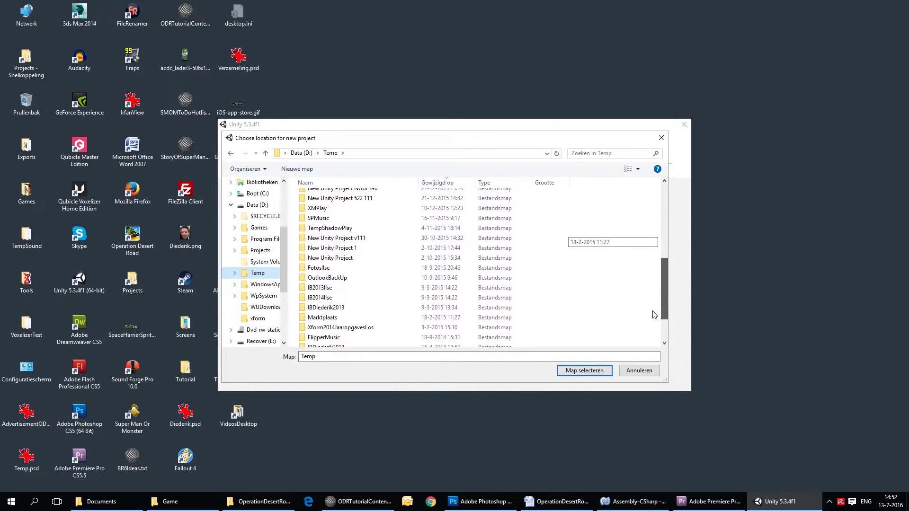
pyautogui.click(582, 371)
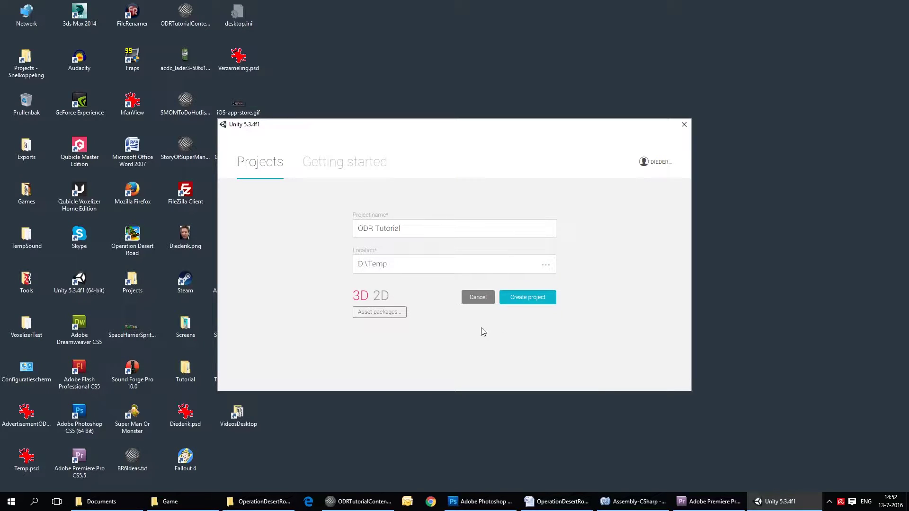
pyautogui.click(539, 300)
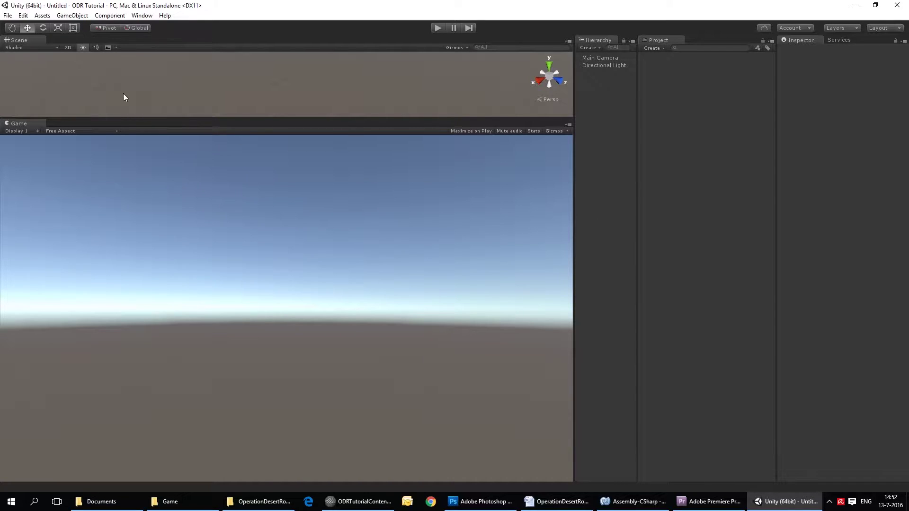
# Choose Assets > Import Package > Custom Package.
pyautogui.click(120, 17)
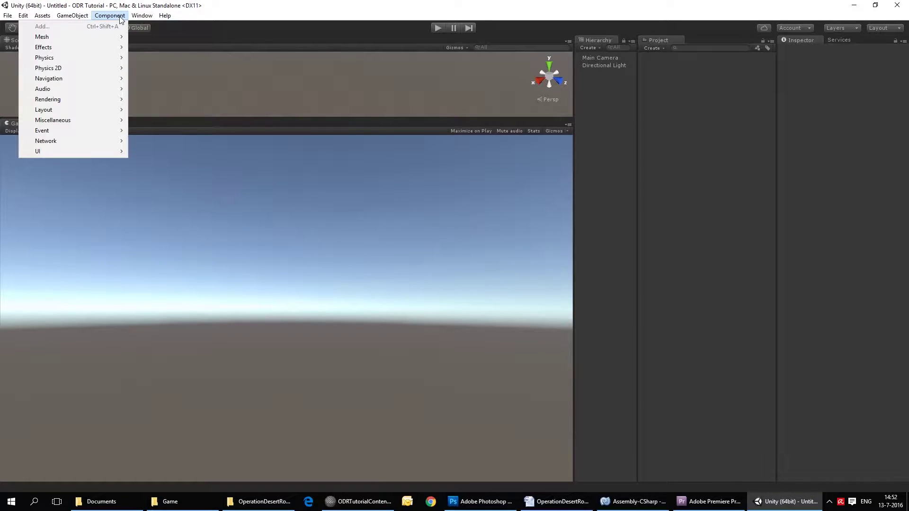
pyautogui.moveTo(41, 17)
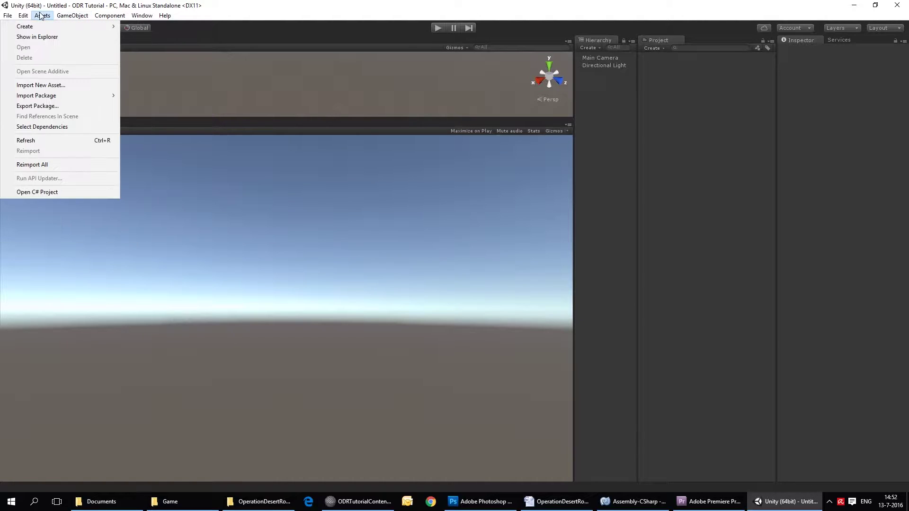
pyautogui.moveTo(38, 96)
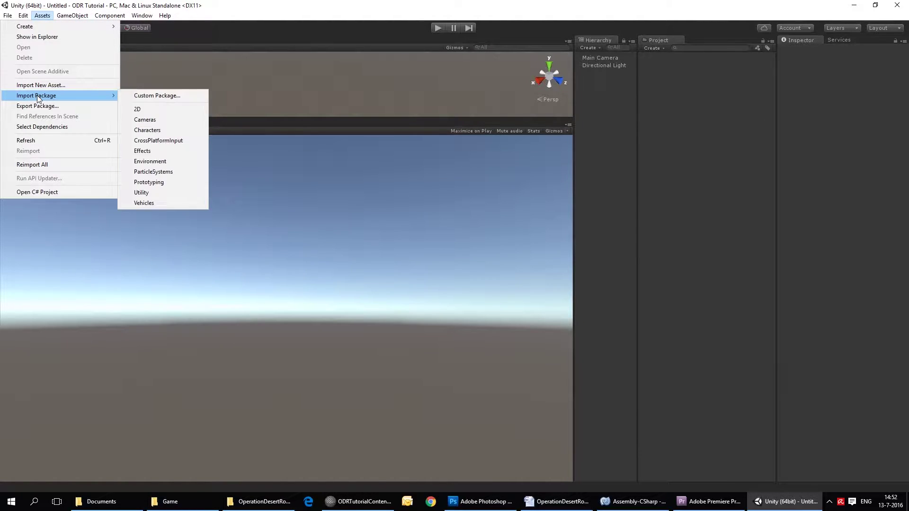
pyautogui.click(161, 95)
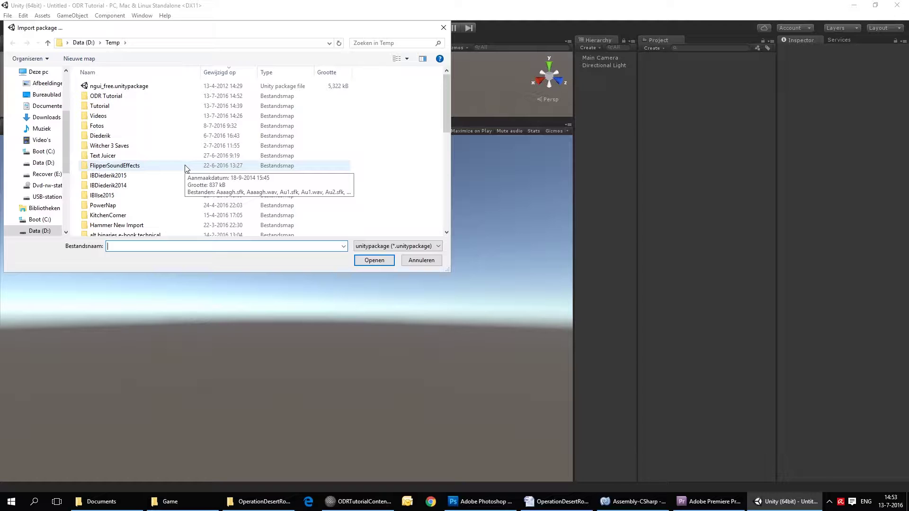
# Browse to D:\Projects\OperationDesertRoad\Releases\OperationDesertRoadAssetStorePackage and open OperationDesertRoadVersion1.0.0.
pyautogui.scroll(-2, 191, 162)
pyautogui.scroll(2, 184, 158)
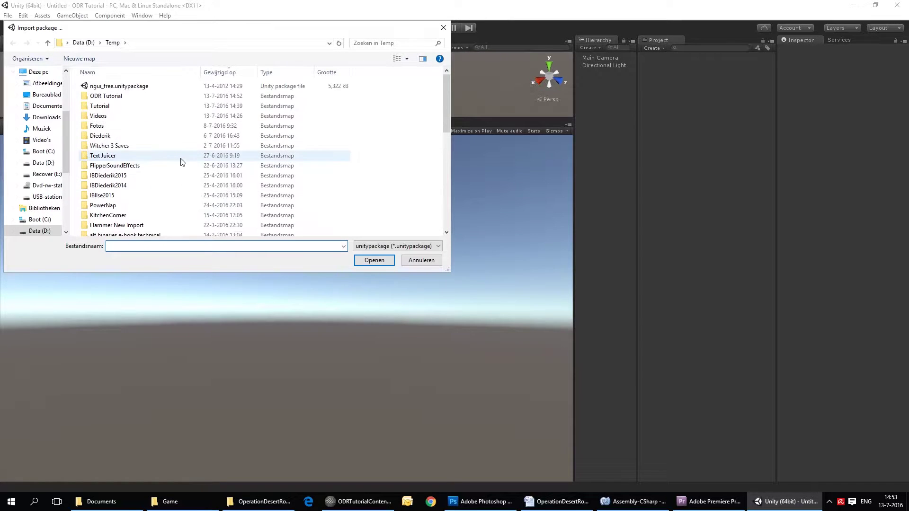
pyautogui.click(43, 231)
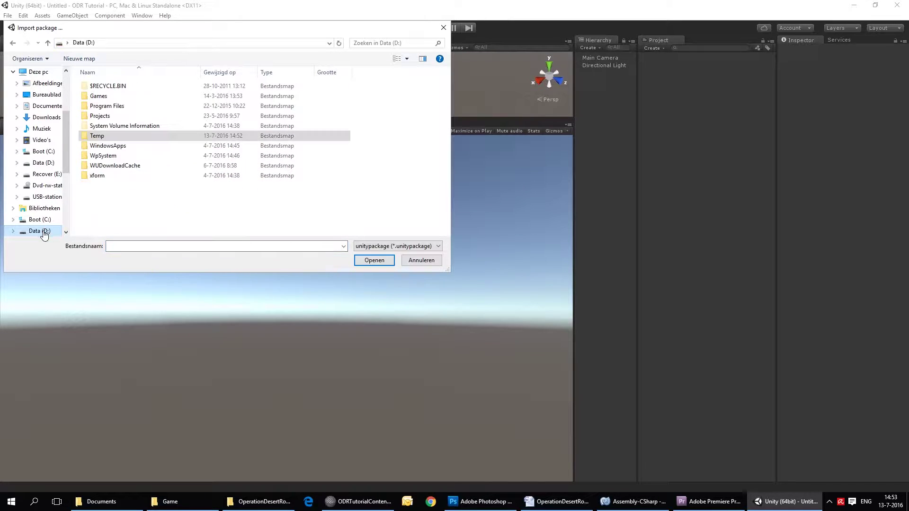
pyautogui.doubleClick(113, 116)
pyautogui.scroll(-2, 138, 192)
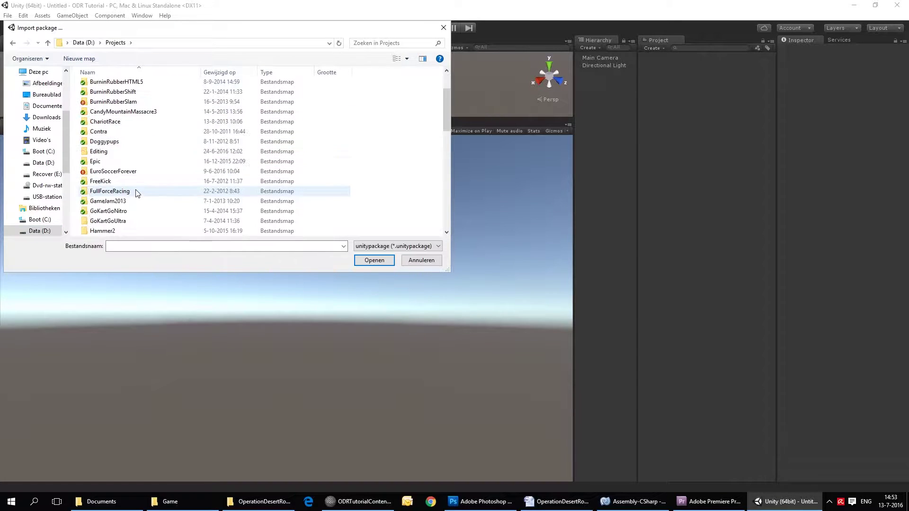
pyautogui.scroll(-5, 137, 189)
pyautogui.doubleClick(137, 114)
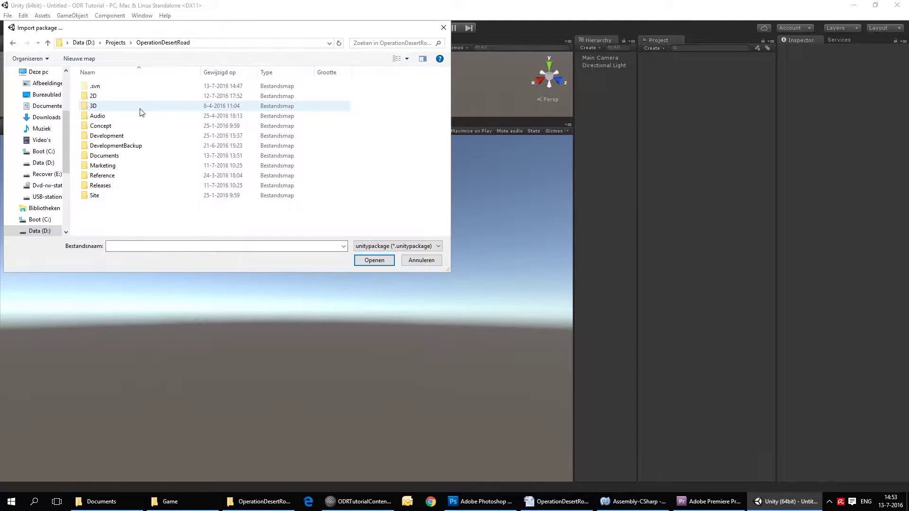
pyautogui.doubleClick(116, 187)
pyautogui.doubleClick(142, 138)
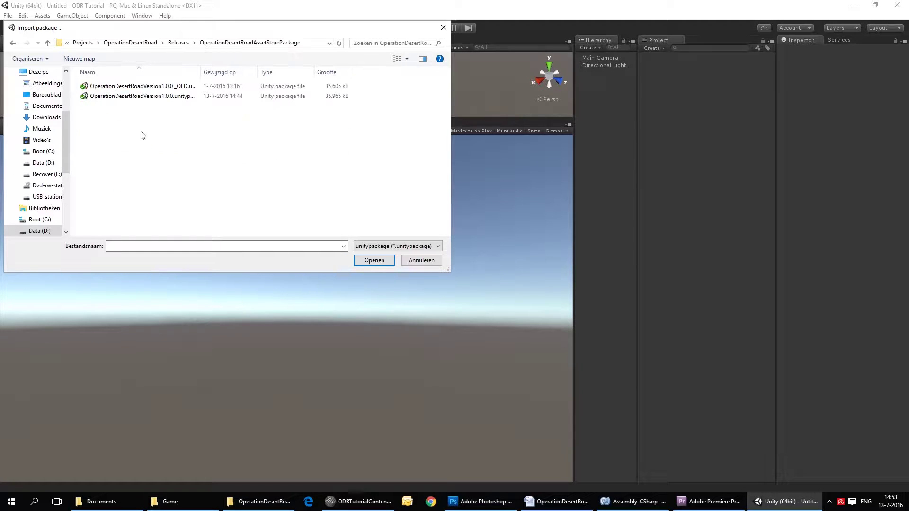
pyautogui.doubleClick(161, 96)
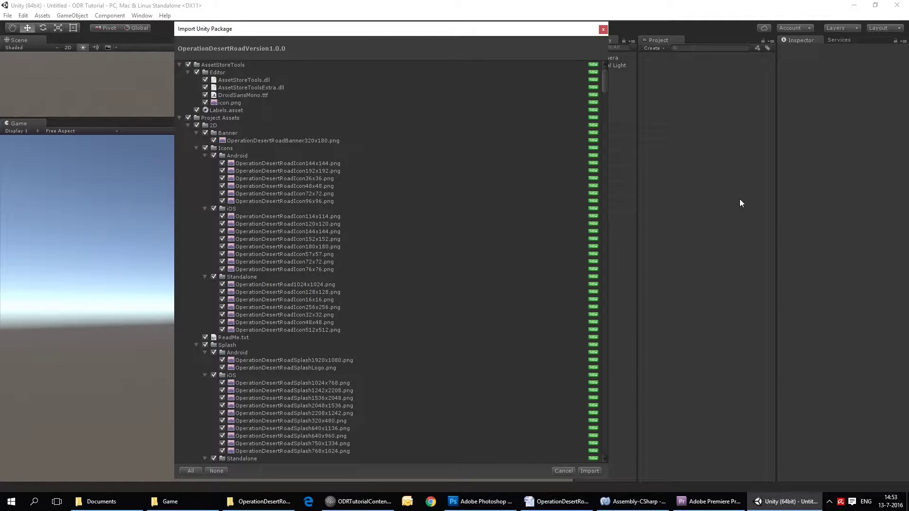
# Import all the package's assets and widen the Project panel.
pyautogui.click(589, 469)
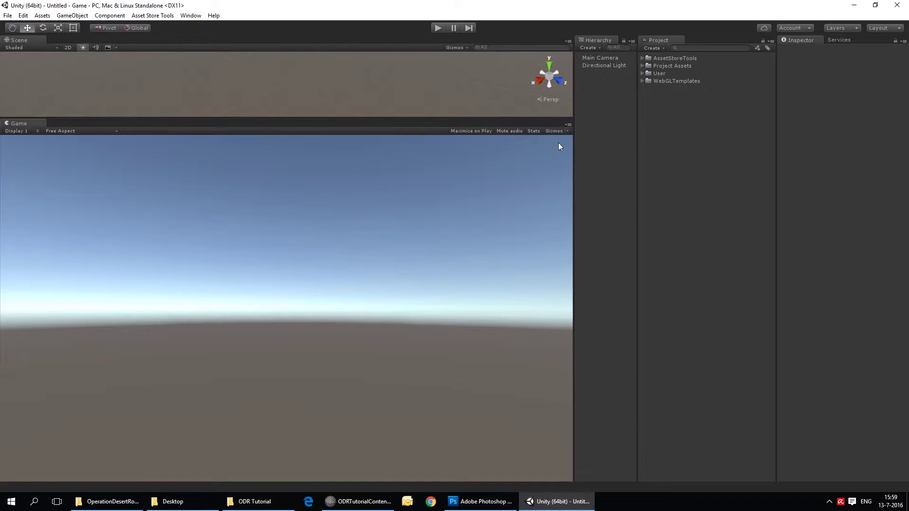
pyautogui.moveTo(572, 98); pyautogui.dragTo(339, 102)
pyautogui.moveTo(638, 108); pyautogui.dragTo(475, 105)
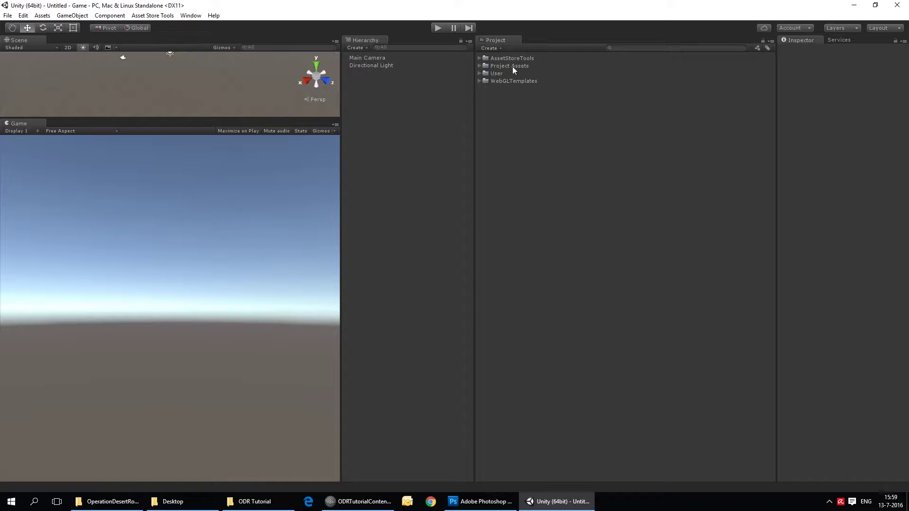
# Delete the User folder from the project, confirming the prompt.
pyautogui.click(479, 65)
pyautogui.click(479, 65)
pyautogui.click(496, 74)
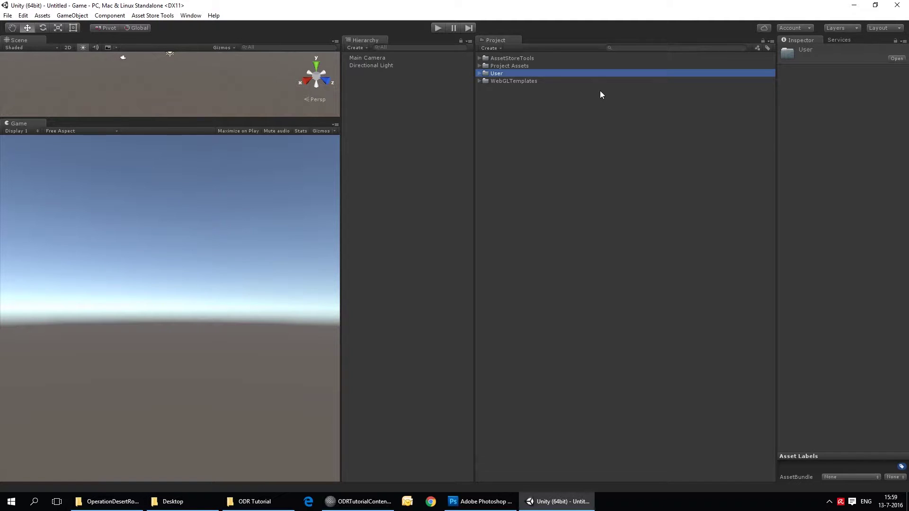
pyautogui.press('Delete')
pyautogui.press('Return')
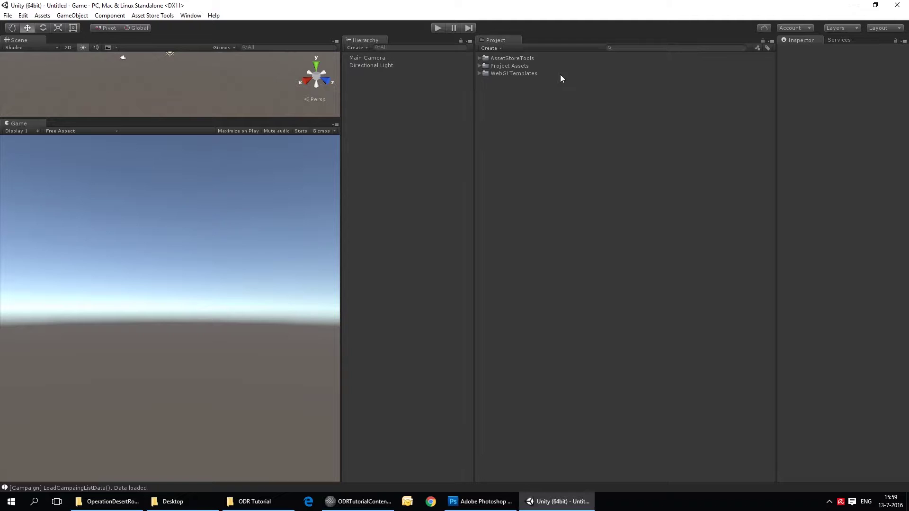
# Browse 2D > Icons > Android and view the OperationDesertRoadIcon72x72 image.
pyautogui.click(479, 67)
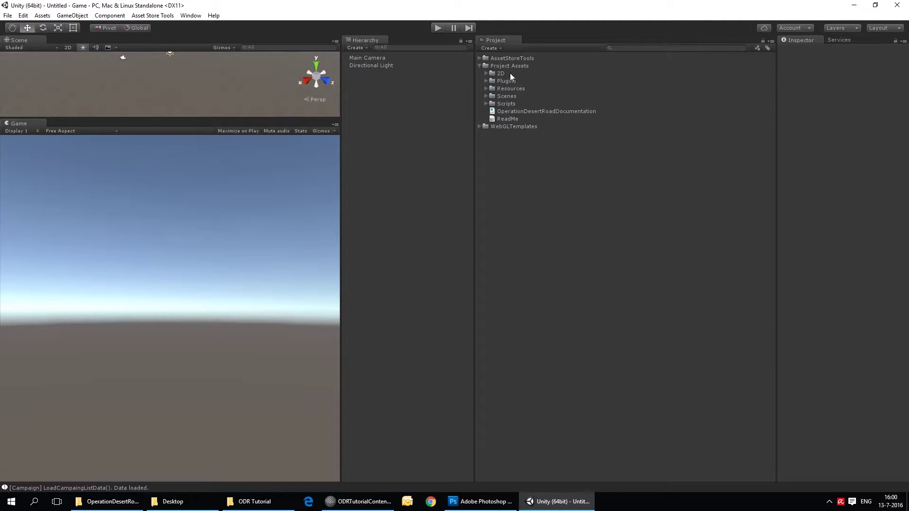
pyautogui.click(486, 73)
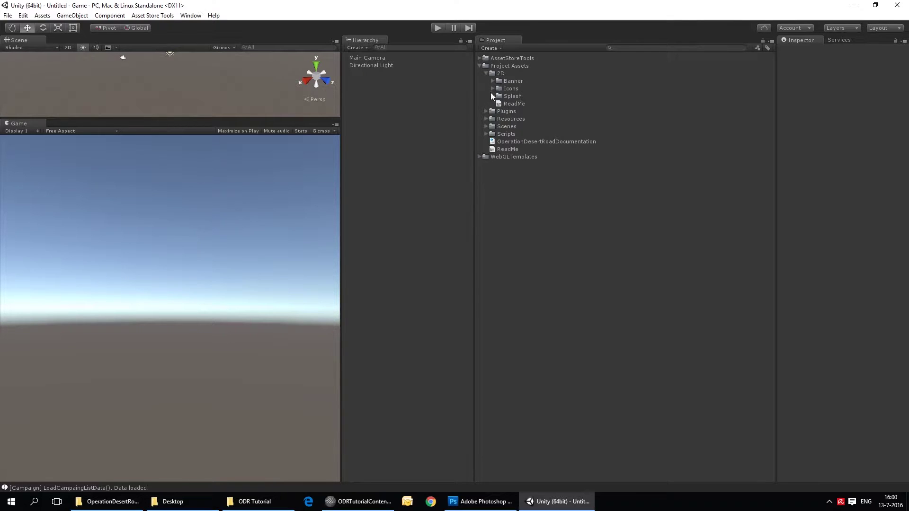
pyautogui.click(492, 89)
pyautogui.click(499, 96)
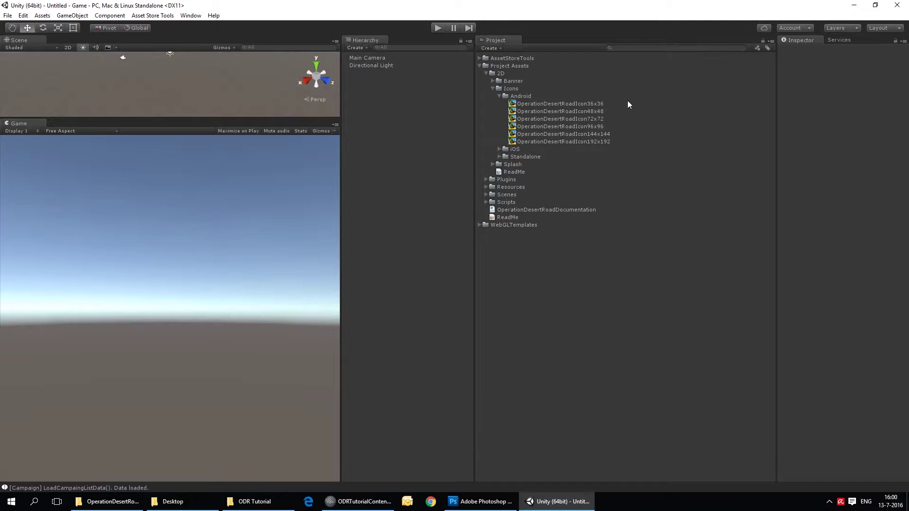
pyautogui.doubleClick(584, 120)
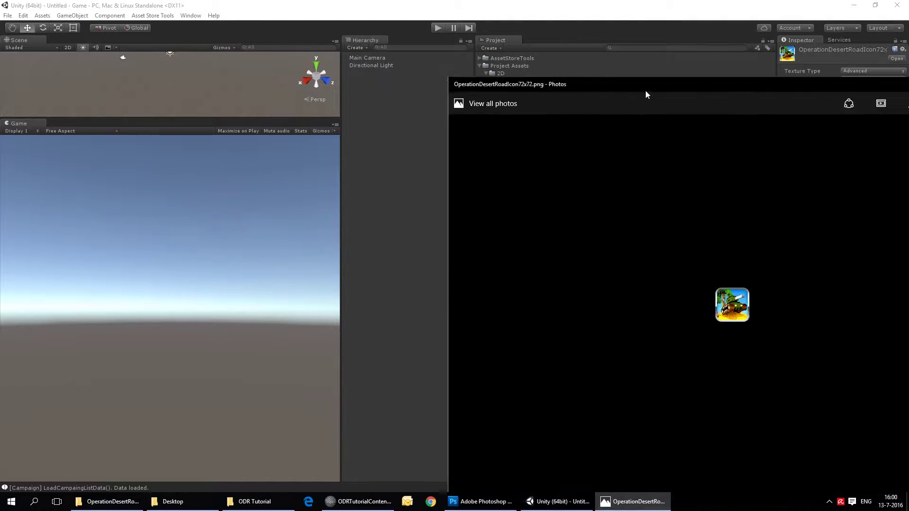
pyautogui.moveTo(647, 94); pyautogui.dragTo(182, 53)
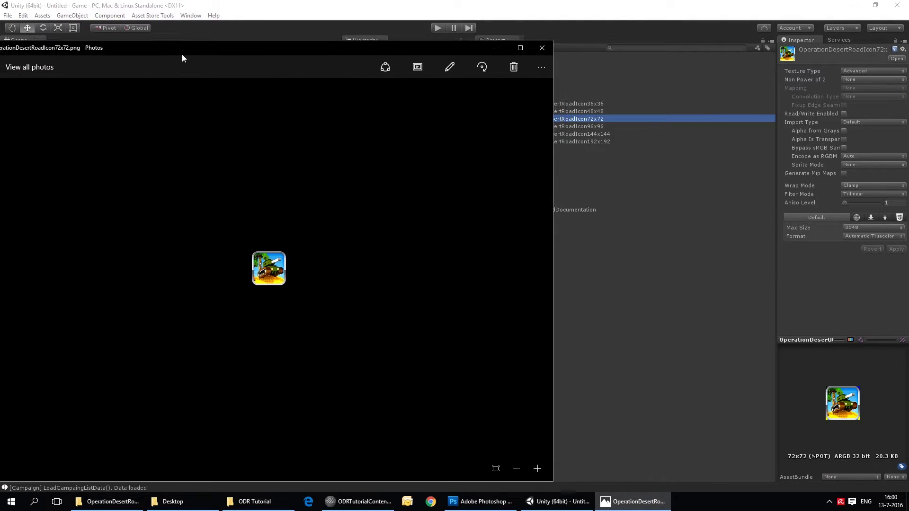
pyautogui.click(544, 47)
pyautogui.click(492, 89)
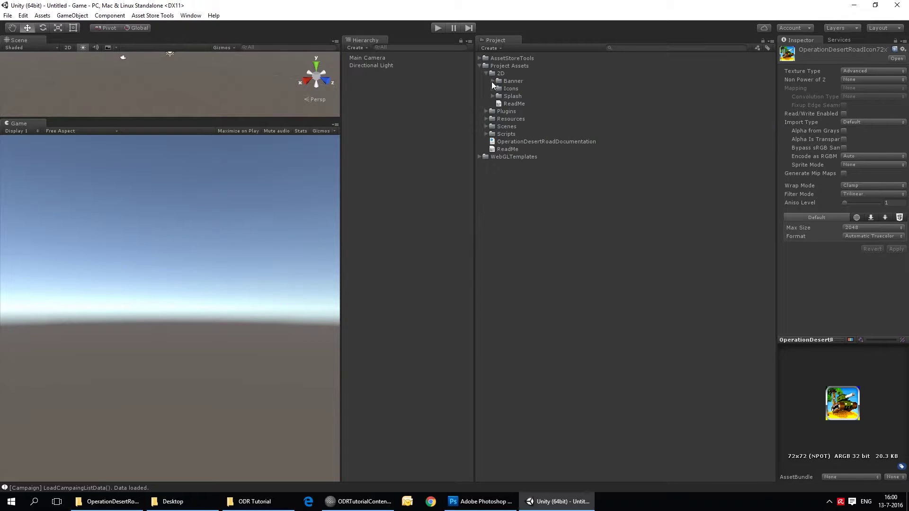
pyautogui.click(486, 73)
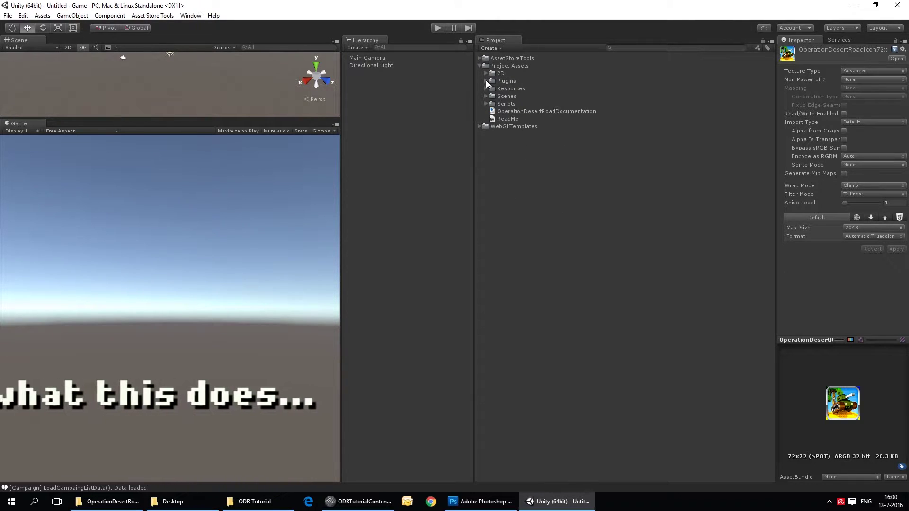
# Peek into Plugins/WebGL, then browse Resources > 3D > Buildings > Materials.
pyautogui.click(486, 81)
pyautogui.click(492, 87)
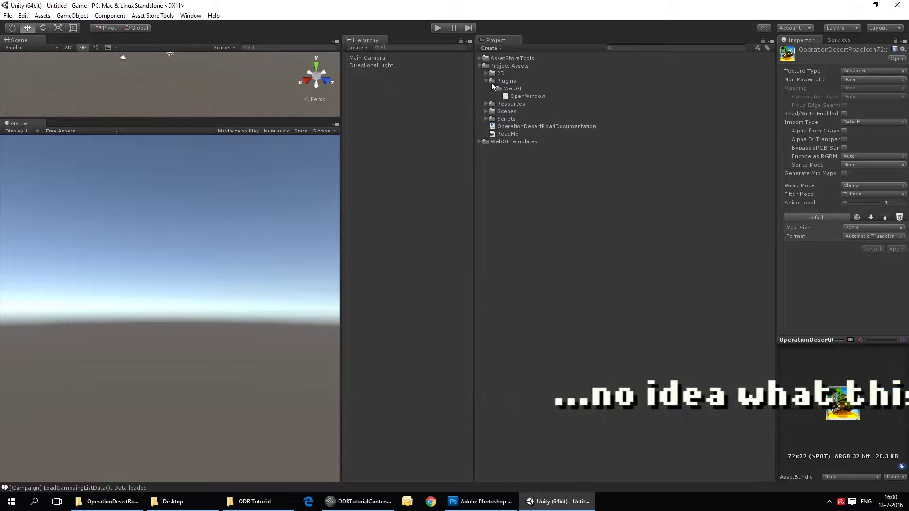
pyautogui.click(486, 81)
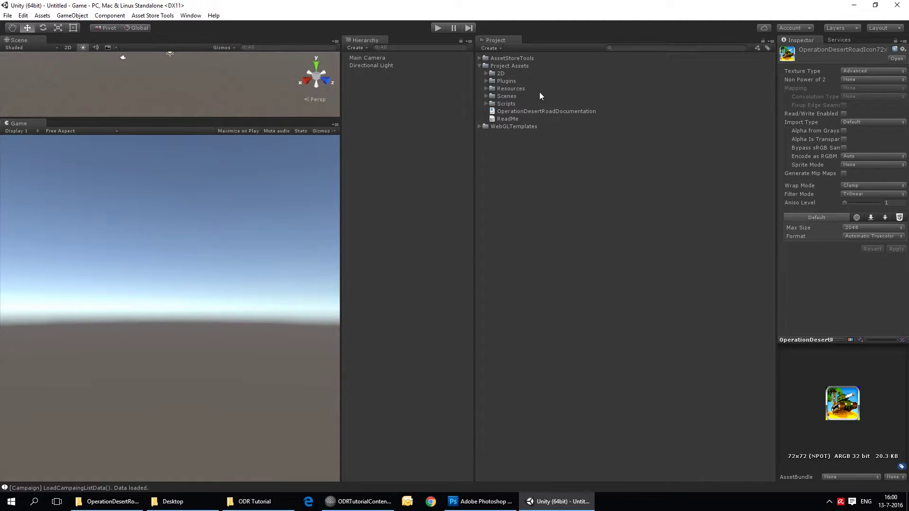
pyautogui.click(486, 89)
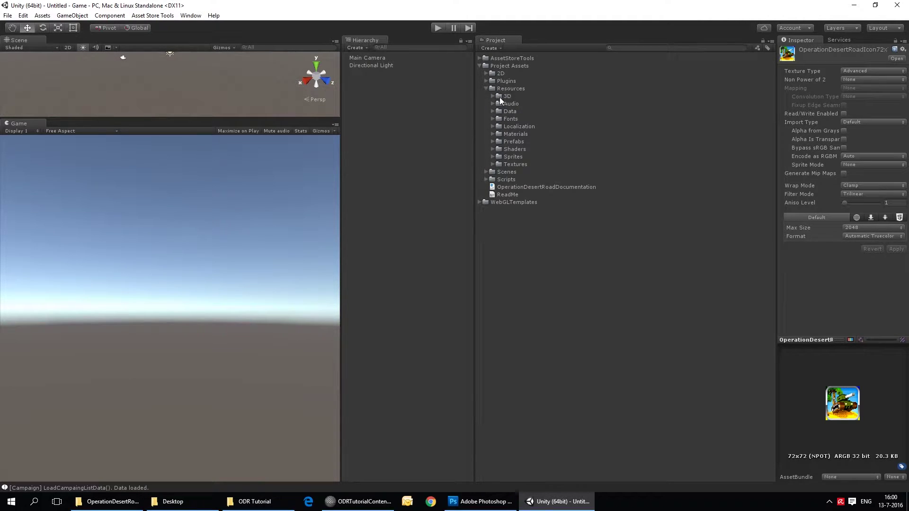
pyautogui.click(492, 96)
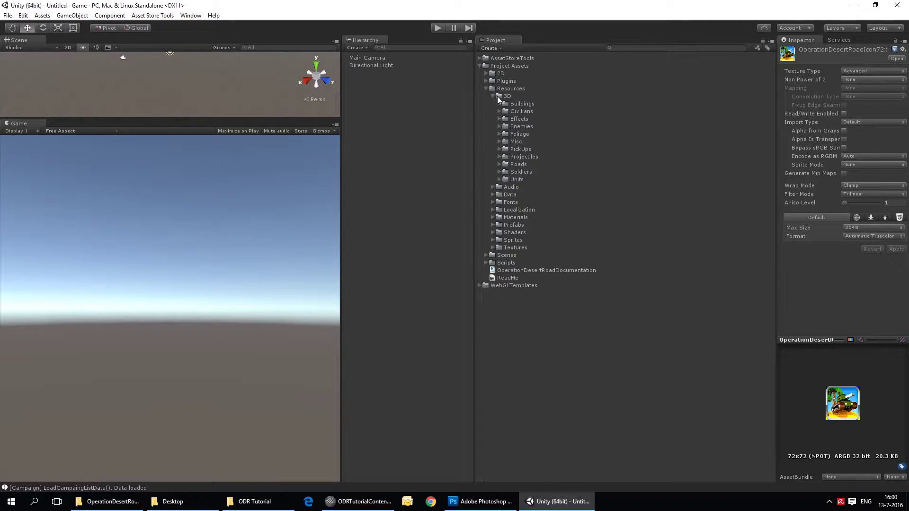
pyautogui.click(499, 105)
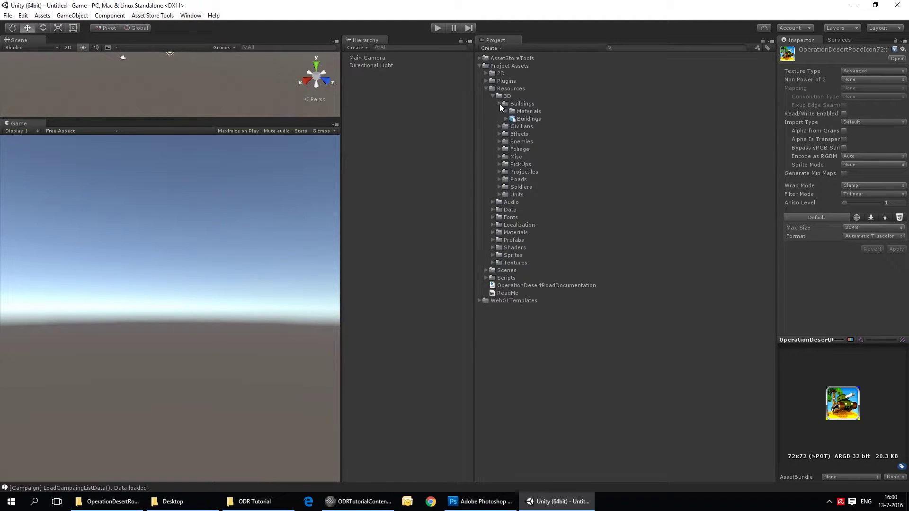
pyautogui.click(506, 112)
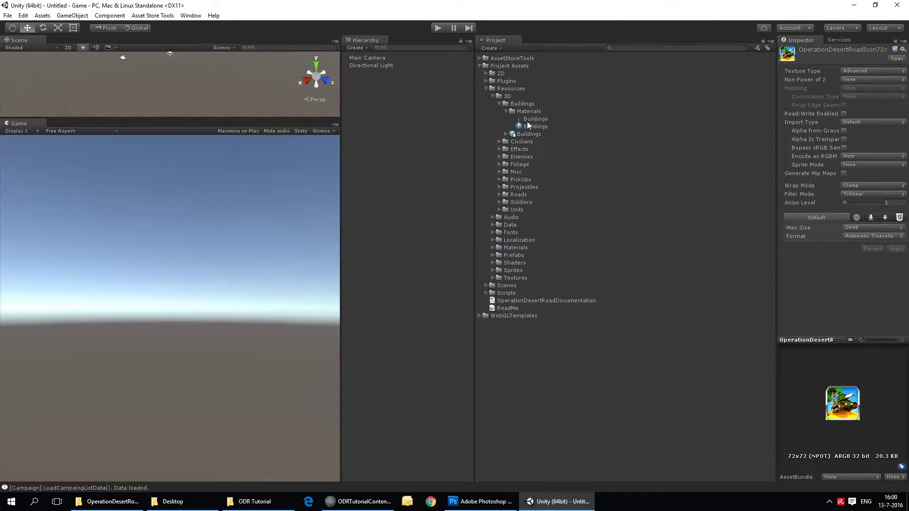
pyautogui.click(489, 95)
pyautogui.click(492, 96)
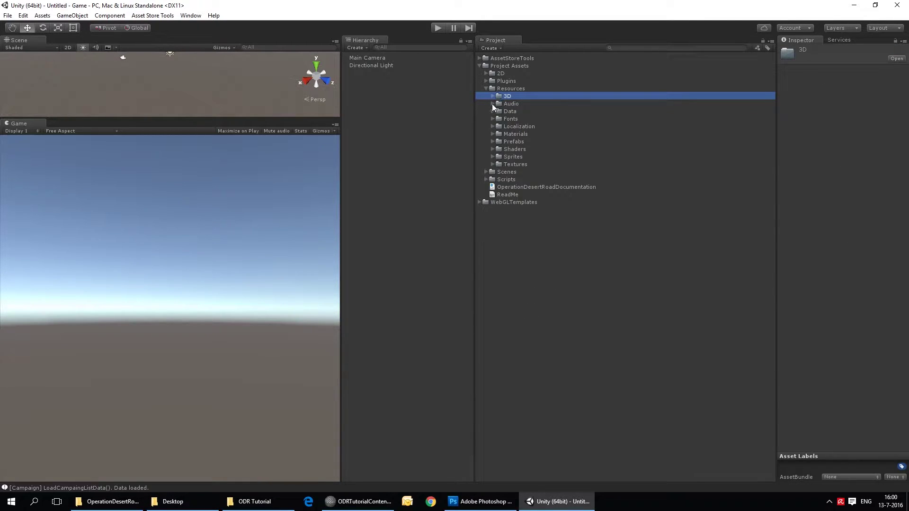
# Browse the Audio folders: MasterMixer groups, Music tracks and SFX categories.
pyautogui.click(492, 104)
pyautogui.click(498, 111)
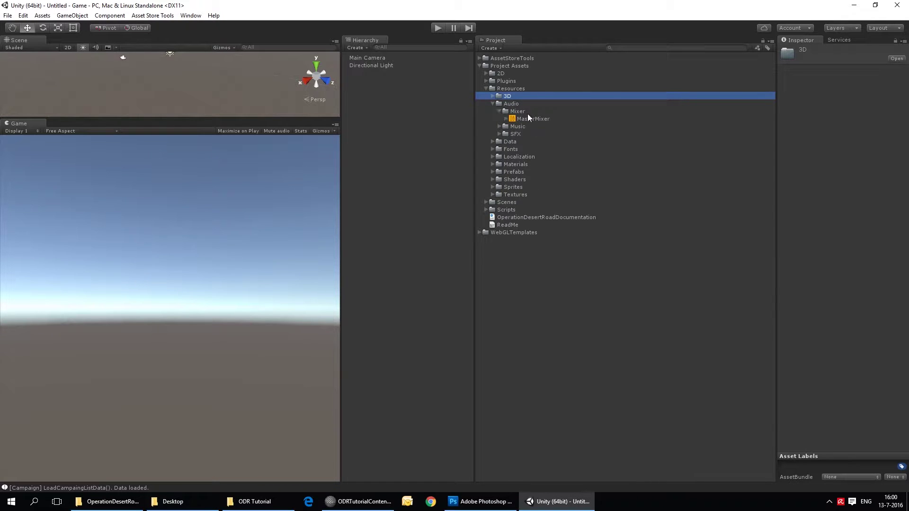
pyautogui.click(506, 118)
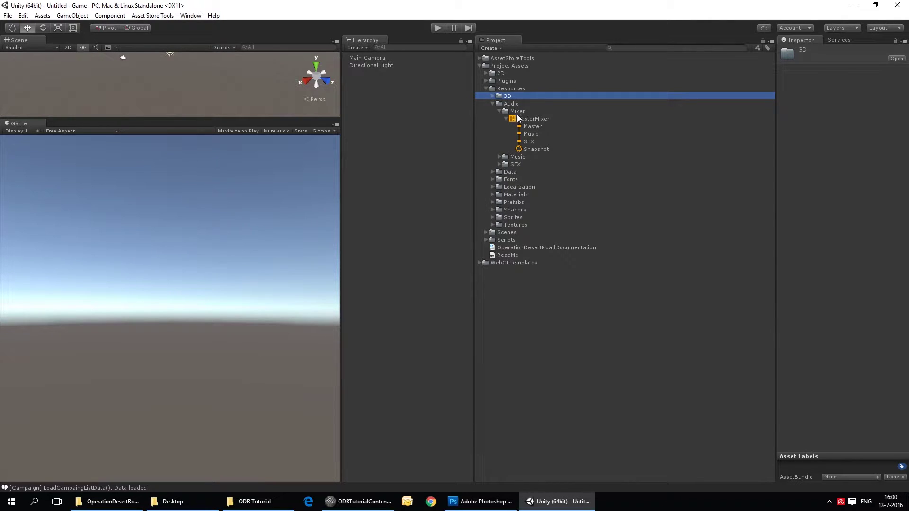
pyautogui.click(499, 111)
pyautogui.click(500, 119)
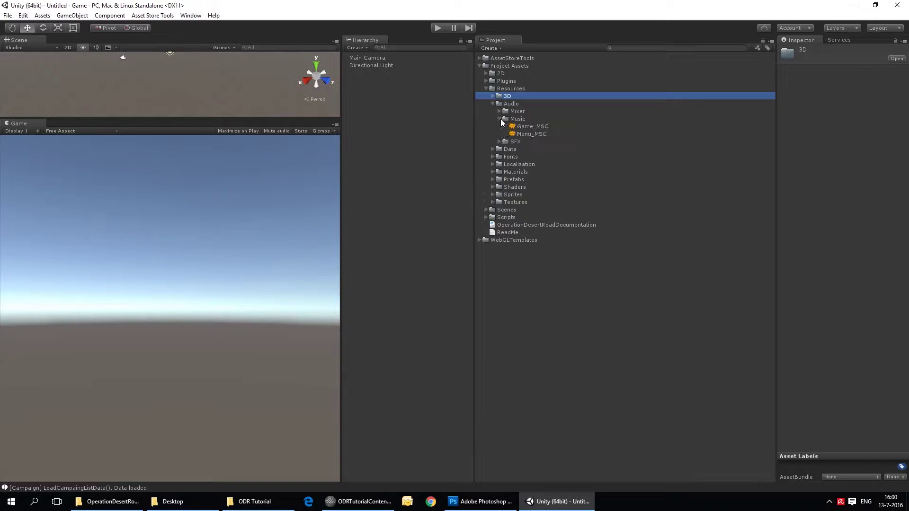
pyautogui.click(500, 119)
pyautogui.click(499, 125)
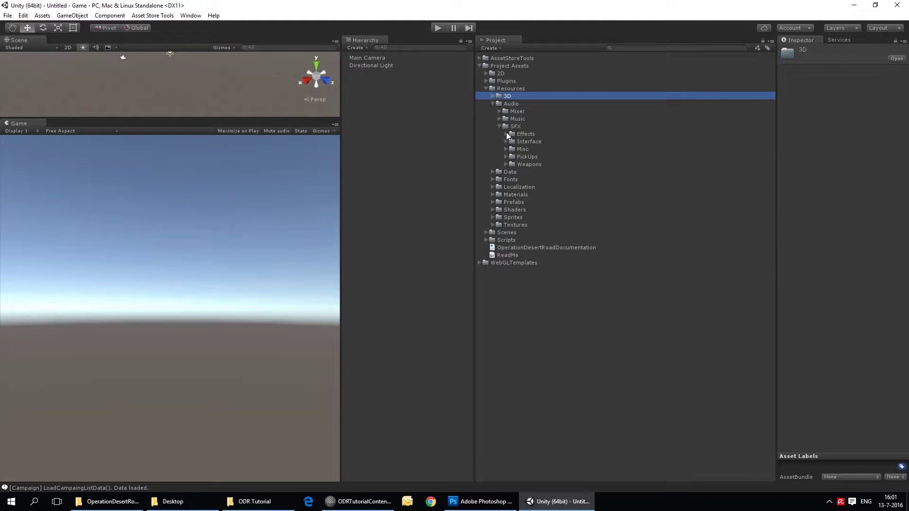
pyautogui.click(492, 103)
# Glance at Data, then inspect English (US) localization's PlayButtonText 'PLAY' entry in MonoDevelop.
pyautogui.click(492, 111)
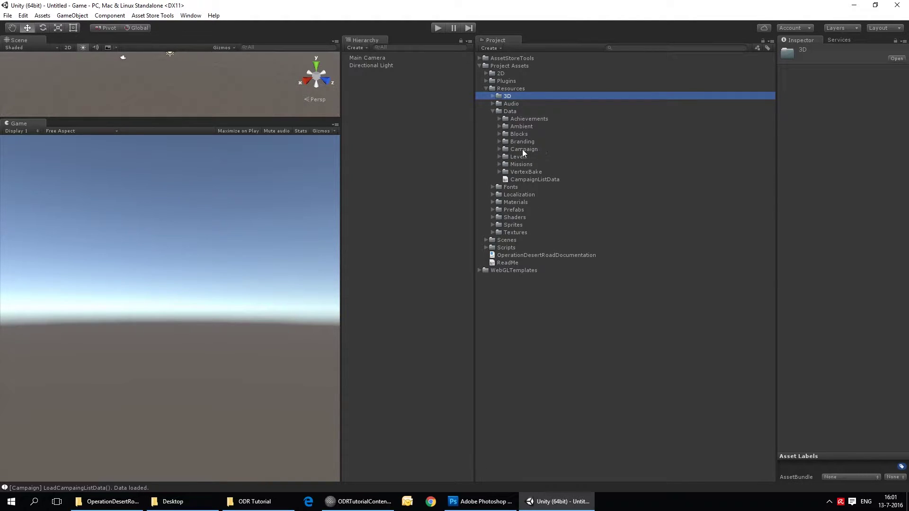
pyautogui.click(492, 111)
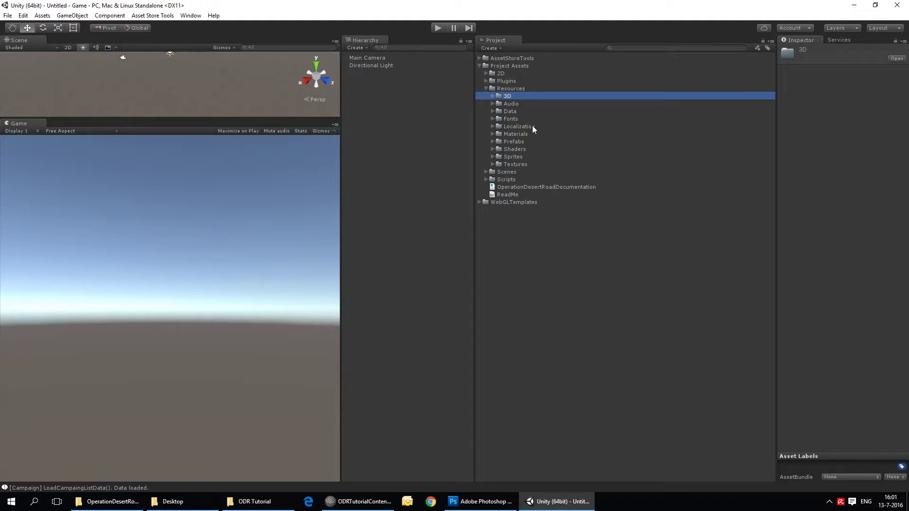
pyautogui.click(492, 127)
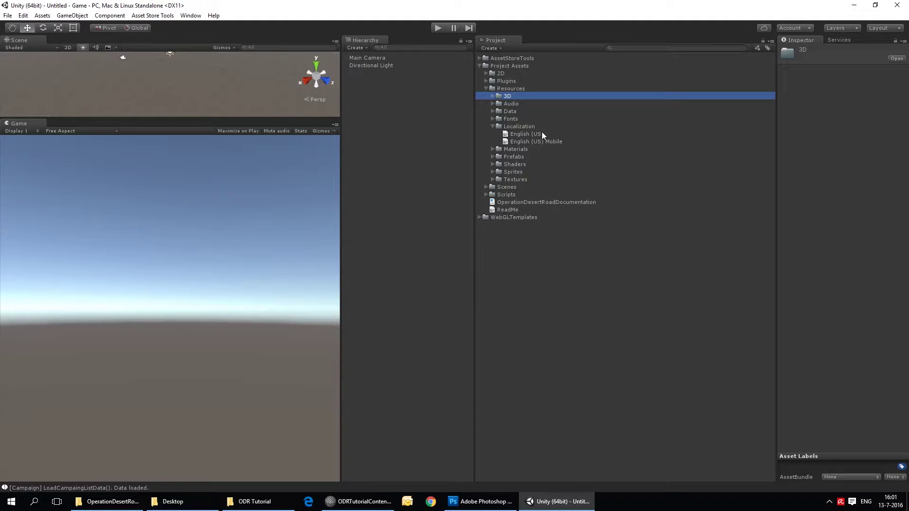
pyautogui.click(525, 134)
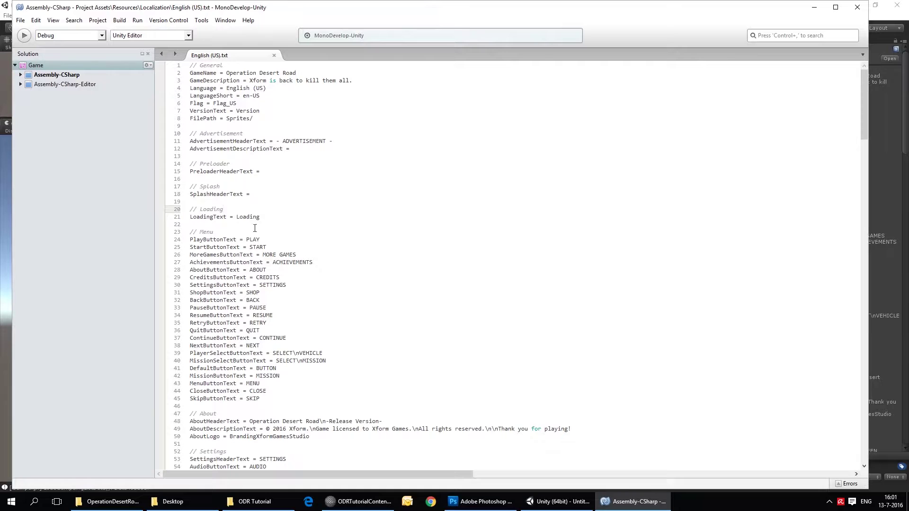
pyautogui.doubleClick(204, 239)
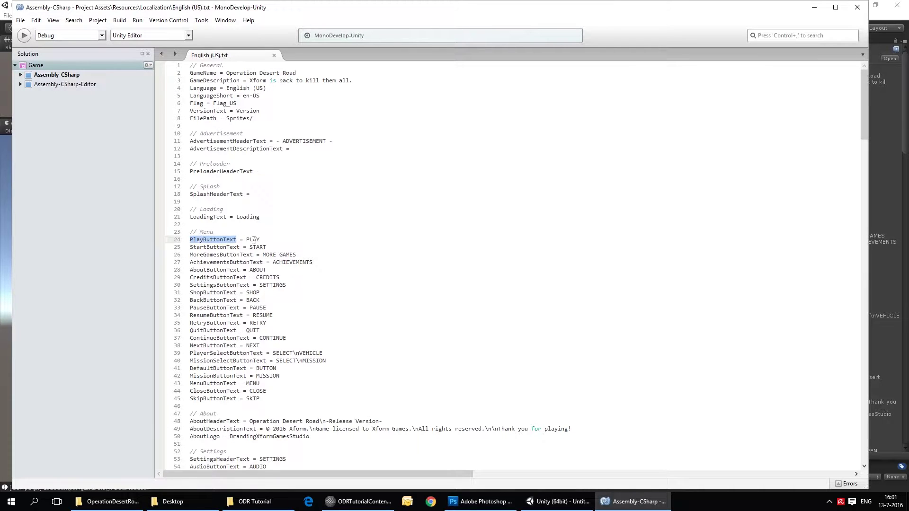
pyautogui.doubleClick(257, 240)
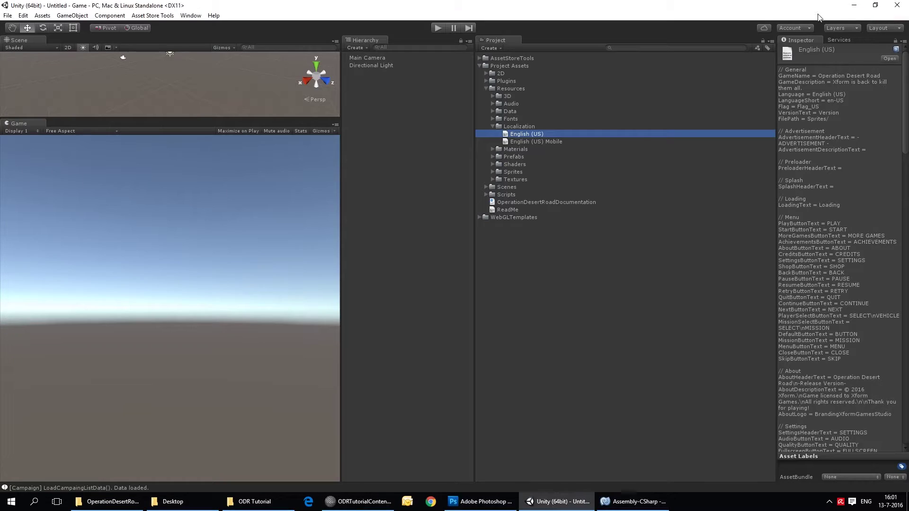
pyautogui.click(814, 7)
# Browse the Materials subfolders, including Effects and Units, then the Prefabs subfolders.
pyautogui.click(490, 126)
pyautogui.click(493, 134)
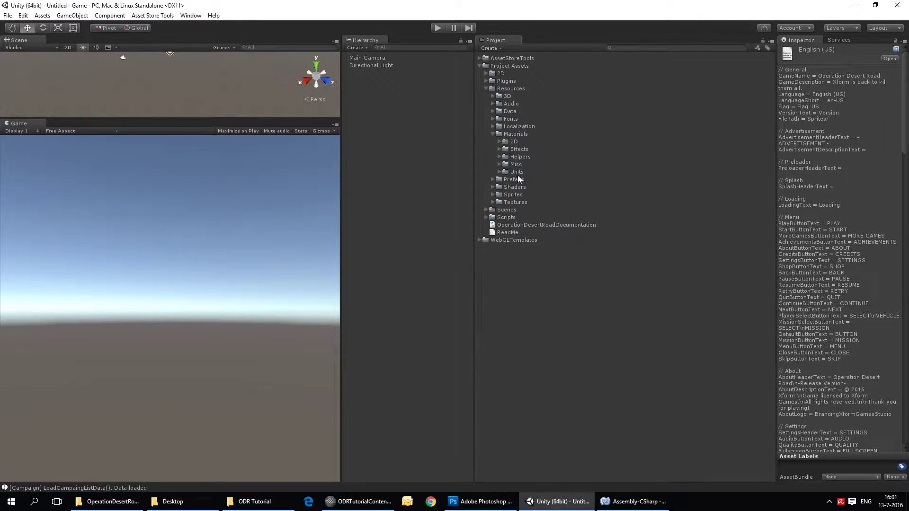
pyautogui.click(499, 149)
pyautogui.click(499, 149)
pyautogui.click(499, 171)
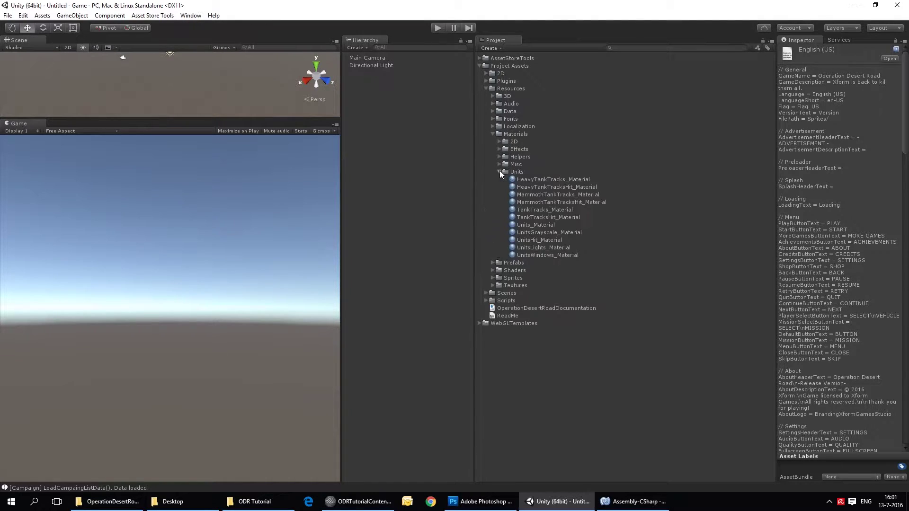
pyautogui.click(499, 171)
pyautogui.click(493, 134)
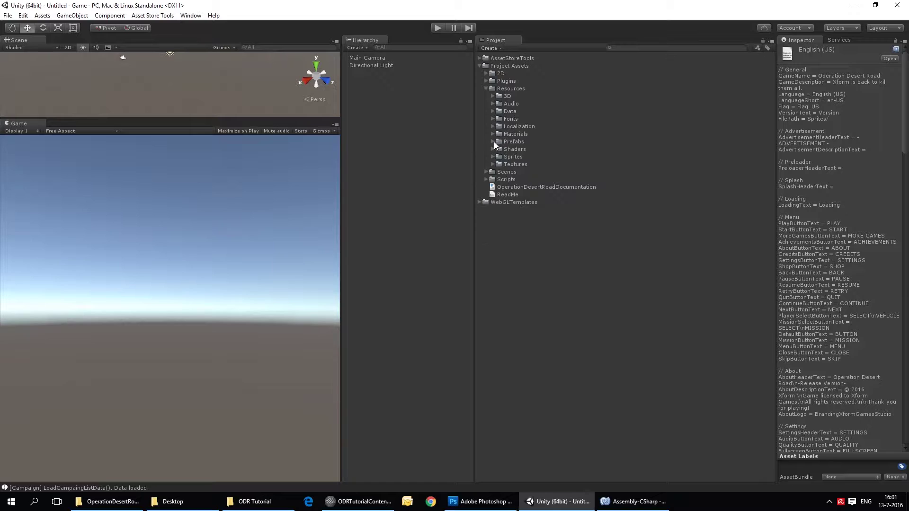
pyautogui.click(493, 141)
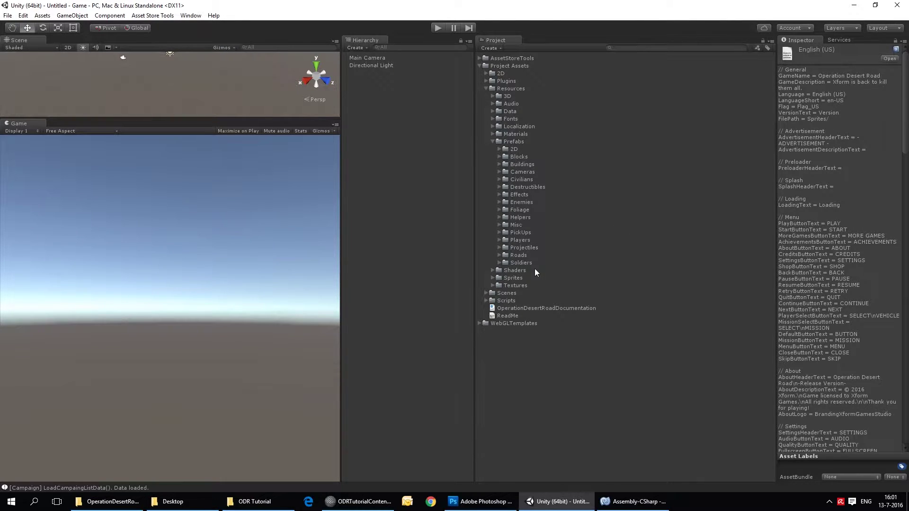
pyautogui.click(493, 142)
# Look through Shaders, Sprites, and the Effects and Misc textures, then collapse them.
pyautogui.click(492, 149)
pyautogui.click(492, 149)
pyautogui.click(491, 157)
pyautogui.scroll(-5, 591, 274)
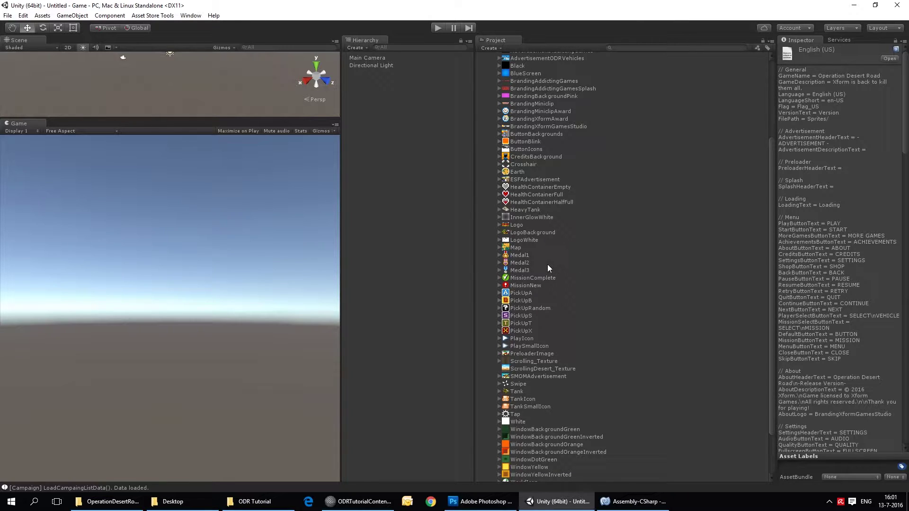
pyautogui.scroll(4, 557, 216)
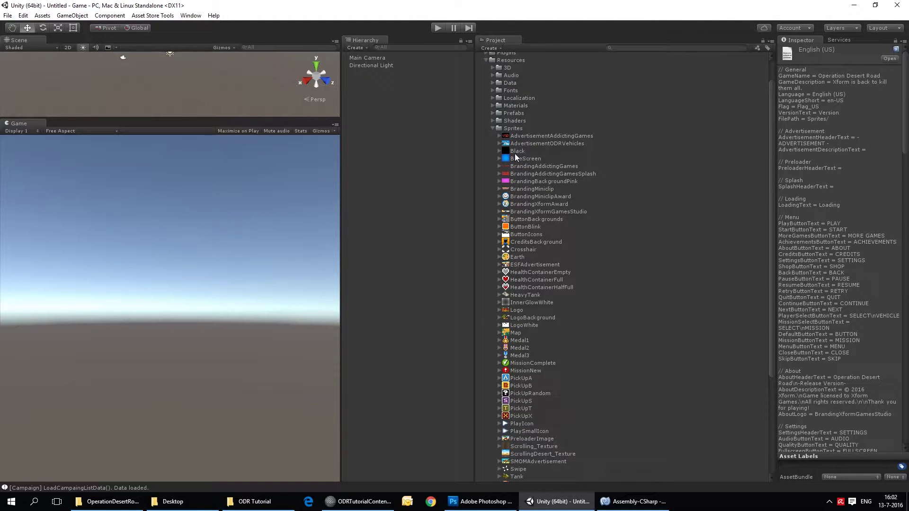
pyautogui.click(493, 127)
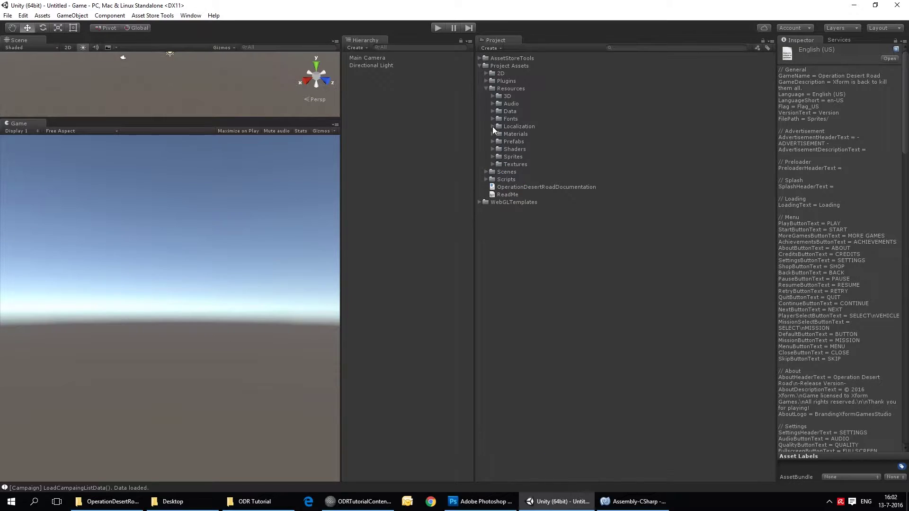
pyautogui.click(492, 163)
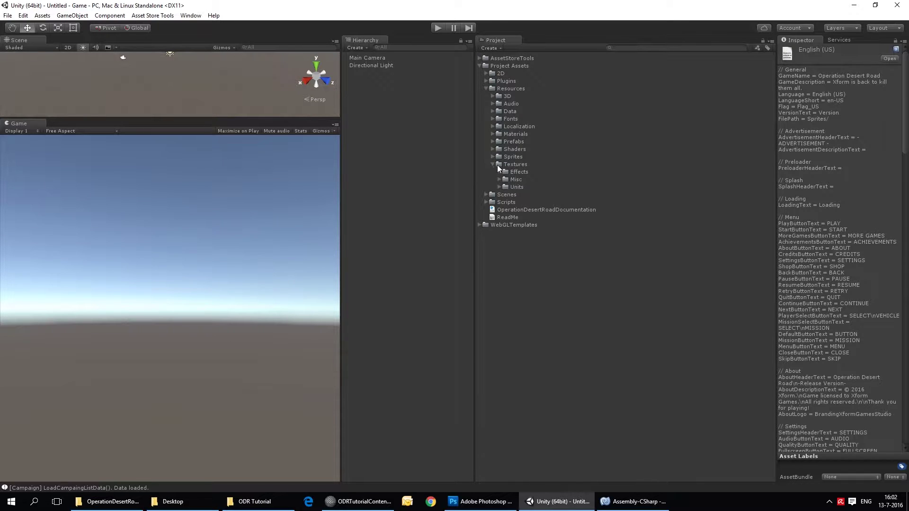
pyautogui.click(500, 172)
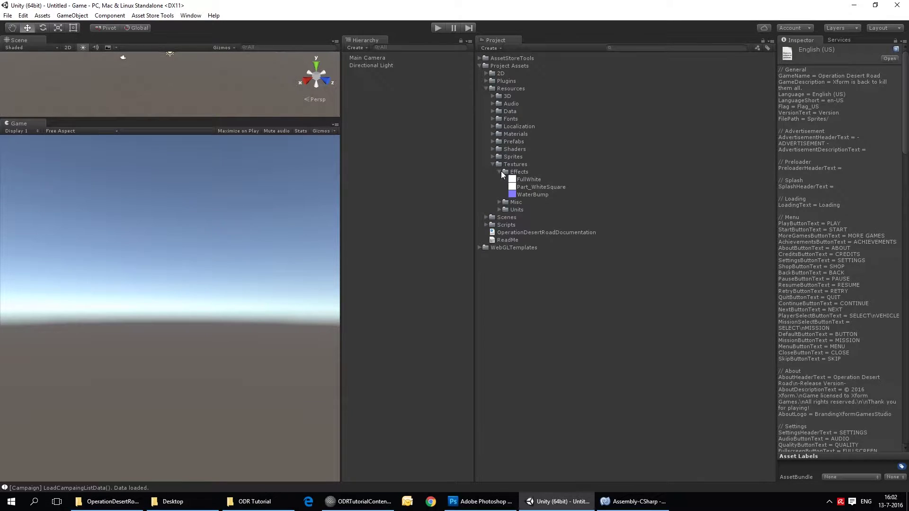
pyautogui.click(499, 202)
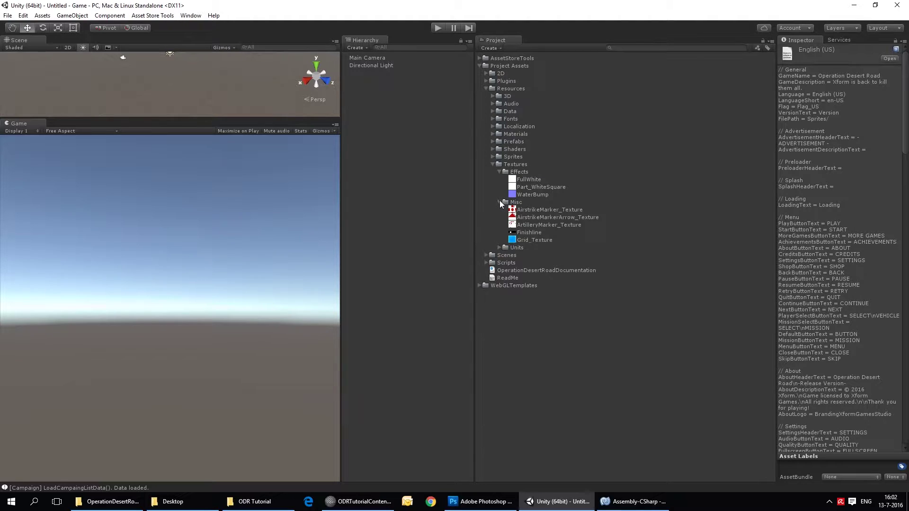
pyautogui.click(492, 164)
# Fold Resources and open the OverviewBuildings scene from Scenes.
pyautogui.click(485, 89)
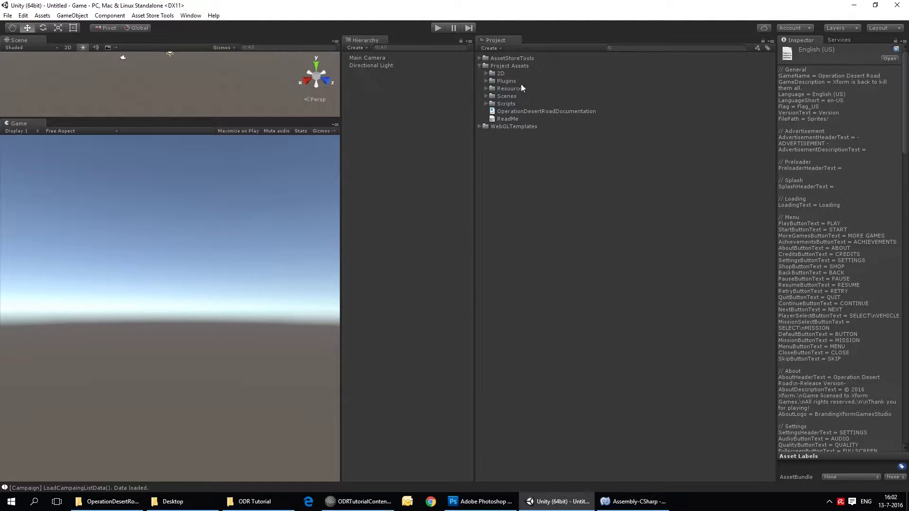
pyautogui.click(486, 96)
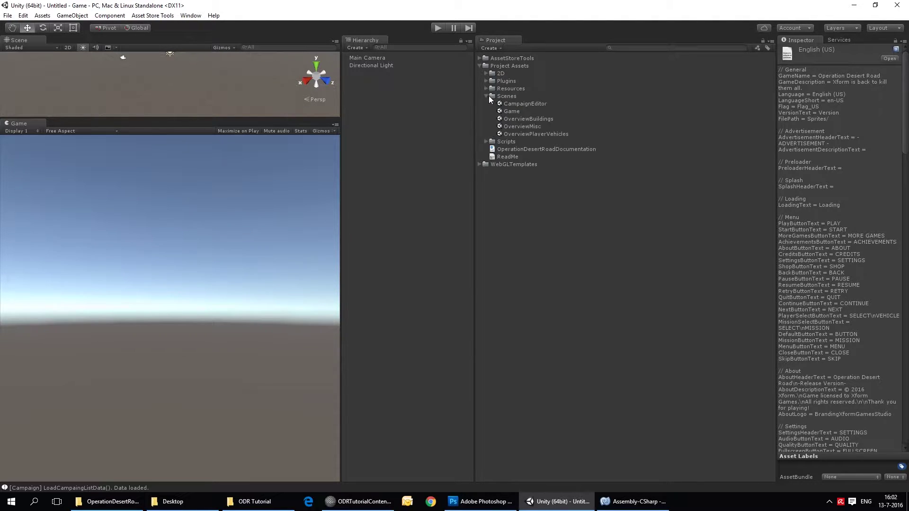
pyautogui.doubleClick(536, 119)
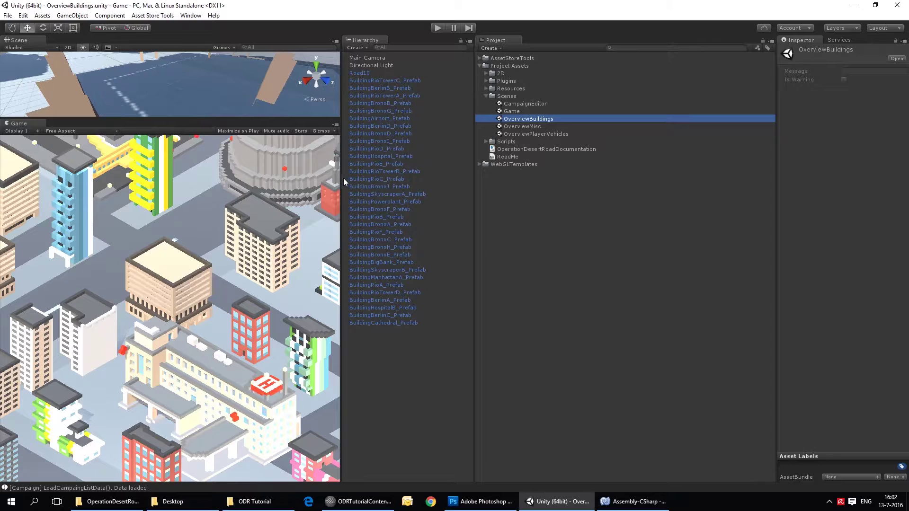
# Enlarge the Scene and Game views, zoom out, and select BuildingPowerplant.
pyautogui.moveTo(344, 186); pyautogui.dragTo(609, 209)
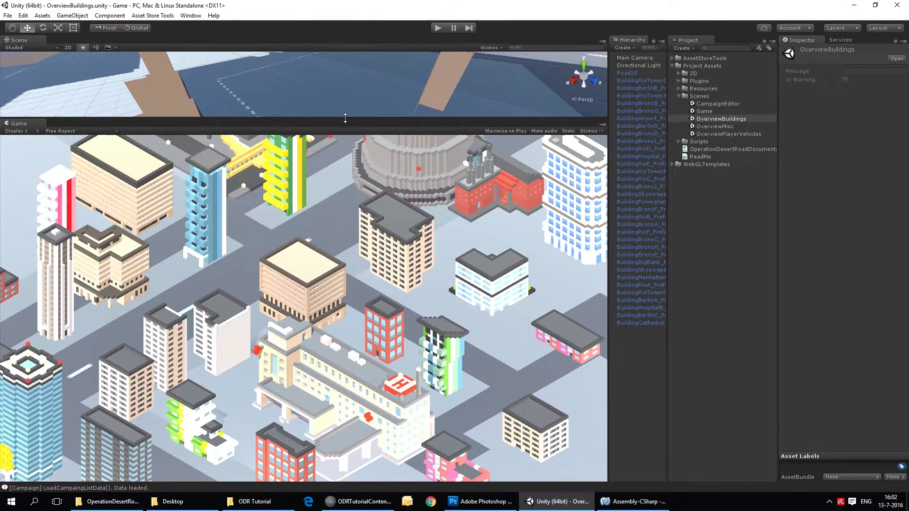
pyautogui.moveTo(341, 119); pyautogui.dragTo(371, 241)
pyautogui.scroll(-8, 372, 191)
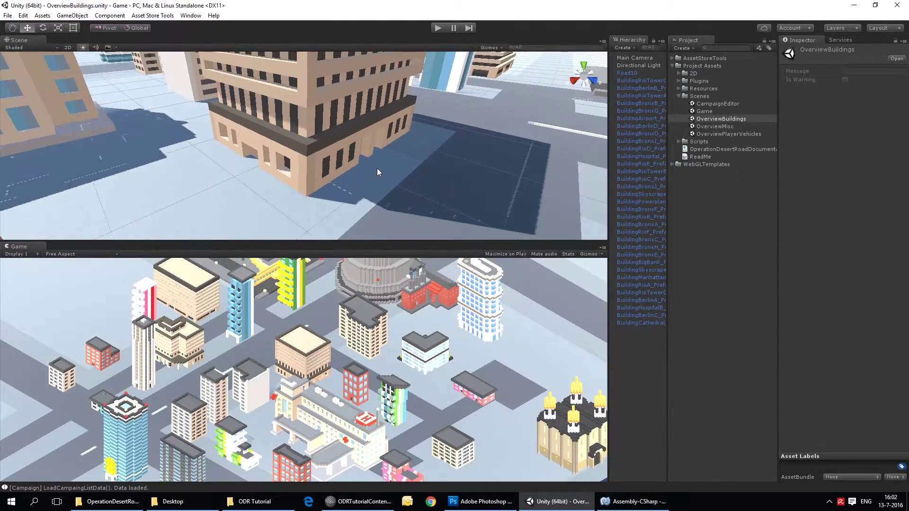
pyautogui.moveTo(422, 156)
pyautogui.mouseDown()
pyautogui.moveTo(345, 222)
pyautogui.moveTo(390, 164)
pyautogui.moveTo(416, 161)
pyautogui.mouseUp()
pyautogui.click(313, 190)
pyautogui.click(640, 179)
pyautogui.press('Down')
pyautogui.press('Down')
pyautogui.press('Down')
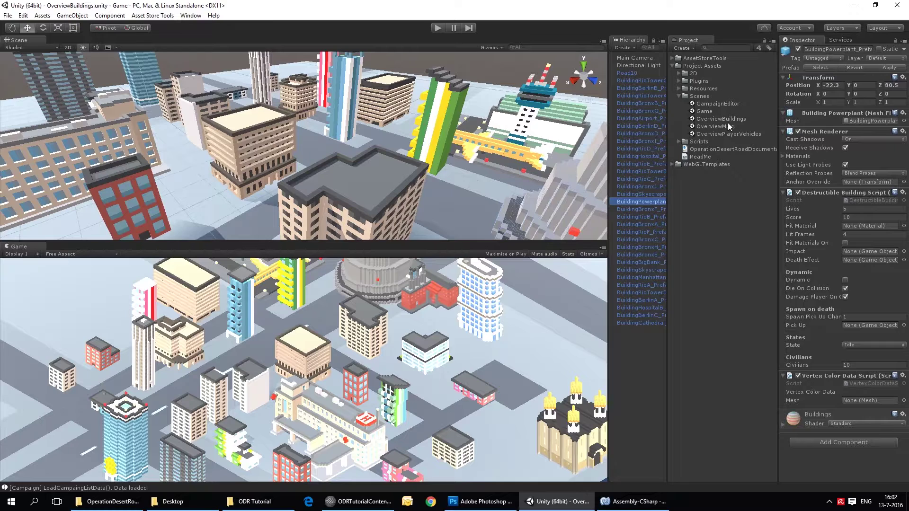
# Open OverviewMisc and frame the PickUpRandom_Prefab pickup in view.
pyautogui.doubleClick(726, 126)
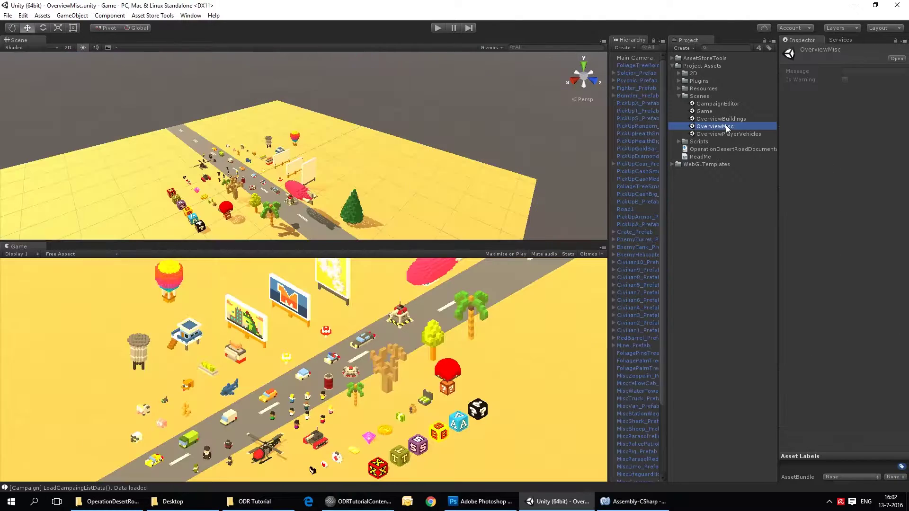
pyautogui.click(281, 86)
pyautogui.press('f')
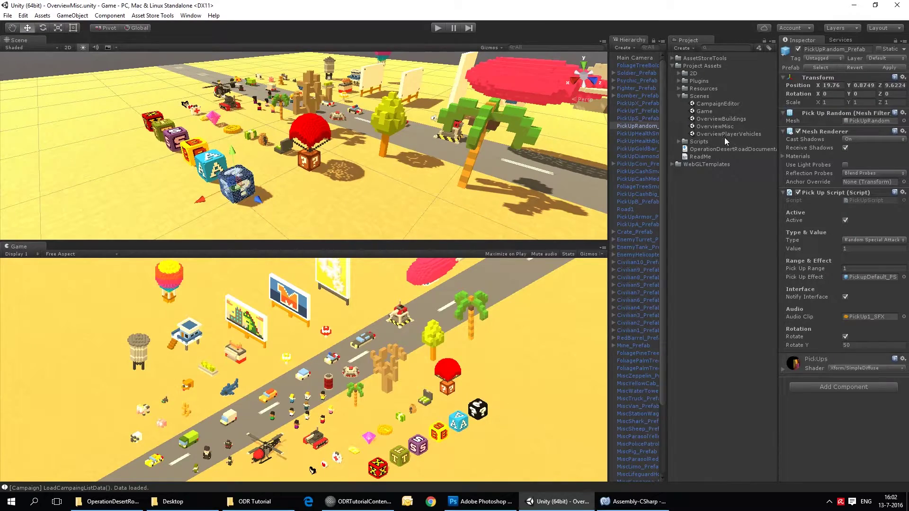
# Open OverviewPlayerVehicles and orbit and pan around the vehicle grid.
pyautogui.doubleClick(737, 134)
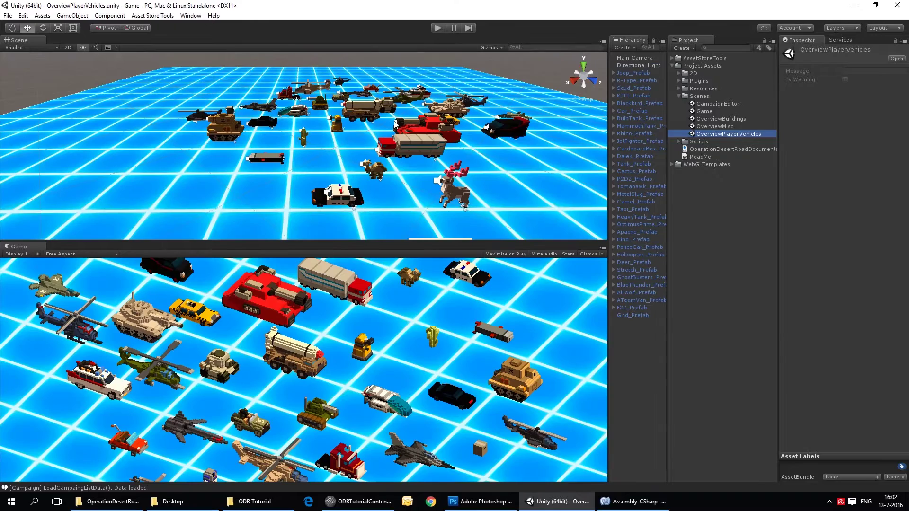
pyautogui.moveTo(354, 127); pyautogui.dragTo(251, 162, button='right')
pyautogui.moveTo(251, 162); pyautogui.dragTo(369, 142, button='middle')
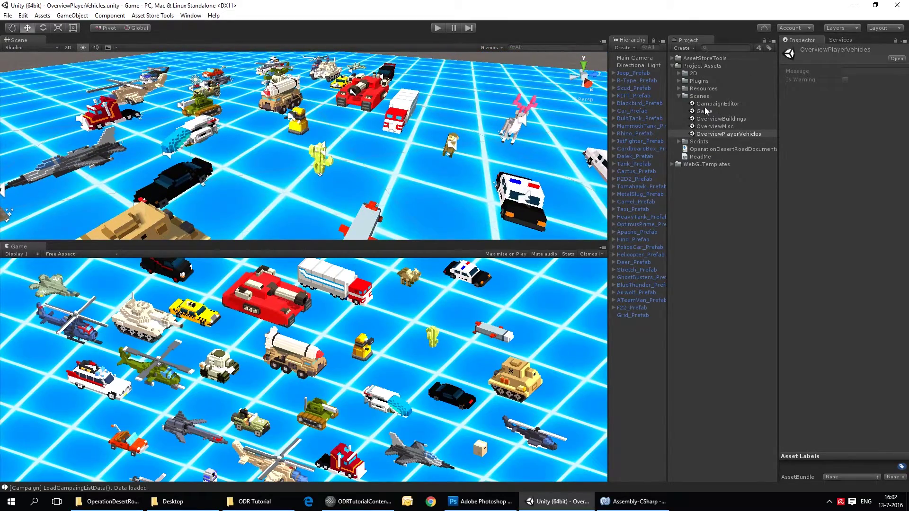
pyautogui.moveTo(397, 124)
pyautogui.mouseDown(button='right')
pyautogui.moveTo(408, 129)
pyautogui.moveTo(379, 126)
pyautogui.mouseUp(button='right')
pyautogui.scroll(-2, 409, 129)
pyautogui.moveTo(379, 126); pyautogui.dragTo(407, 97, button='middle')
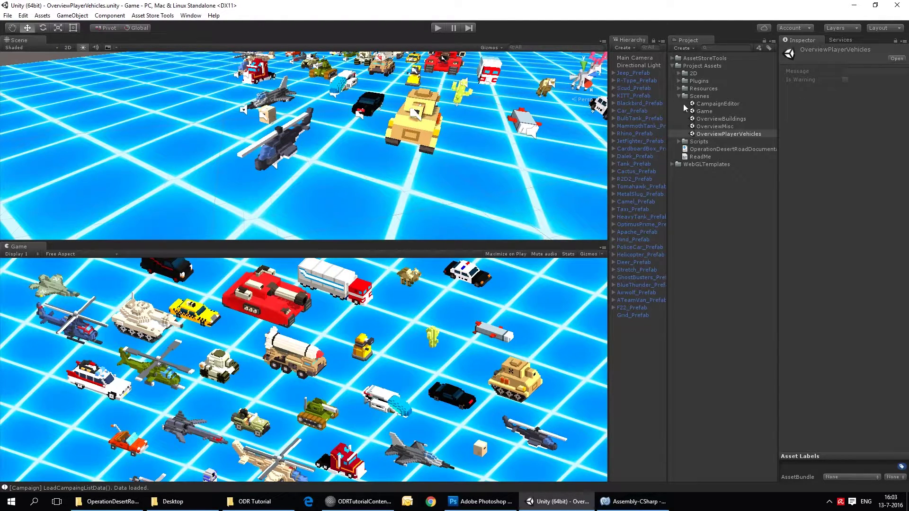
# Open the Game scene and browse the Scripts and VertexBake folders.
pyautogui.doubleClick(704, 111)
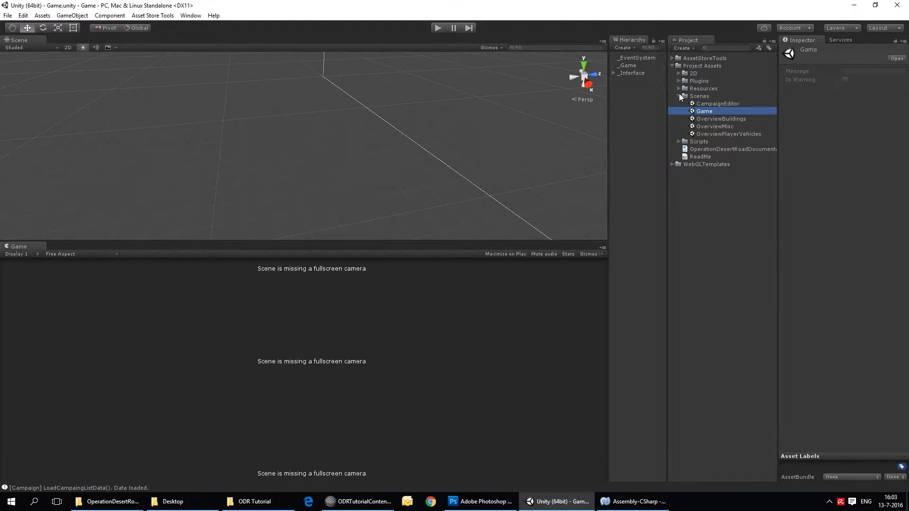
pyautogui.click(679, 94)
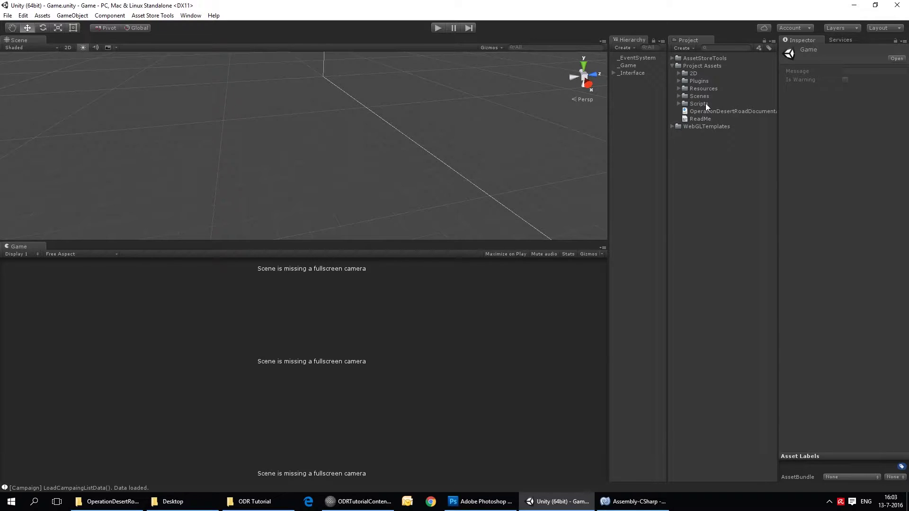
pyautogui.click(679, 104)
pyautogui.click(685, 119)
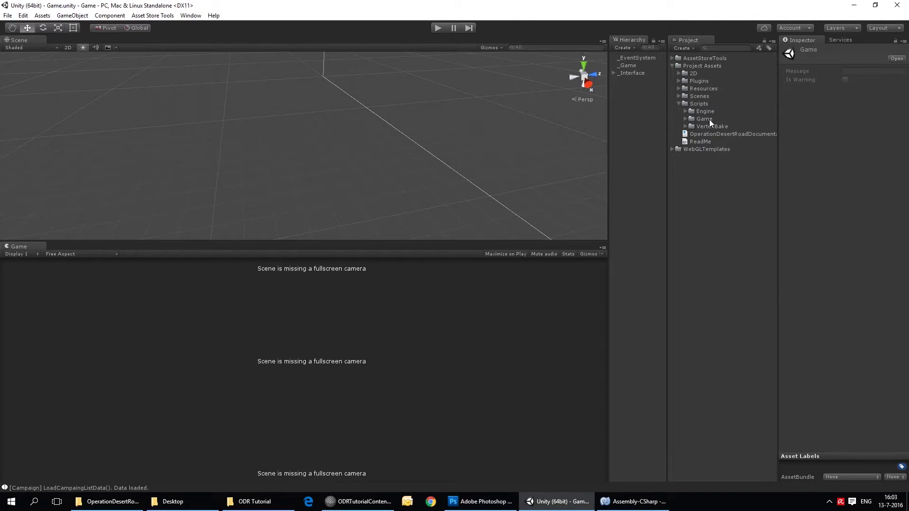
pyautogui.click(716, 129)
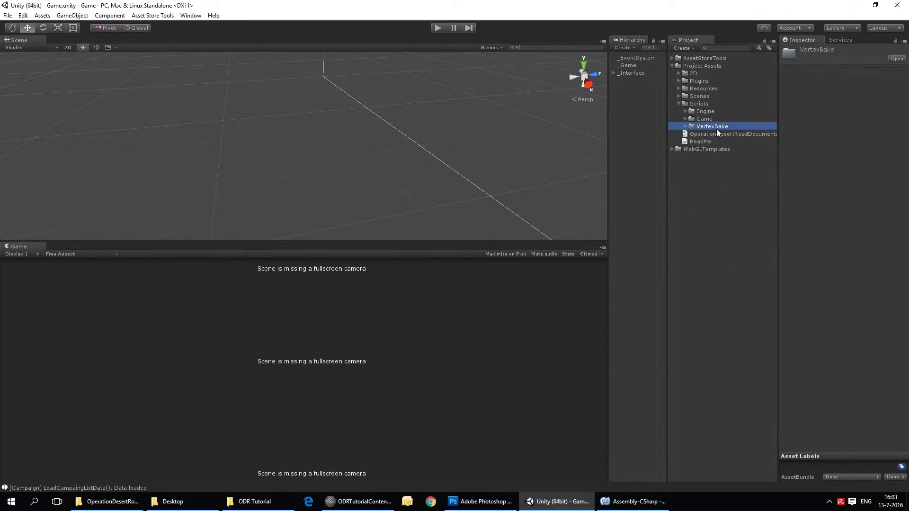
pyautogui.click(686, 128)
pyautogui.click(687, 128)
# Browse the Game and Engine script folders and their Services, then collapse Scripts.
pyautogui.click(685, 118)
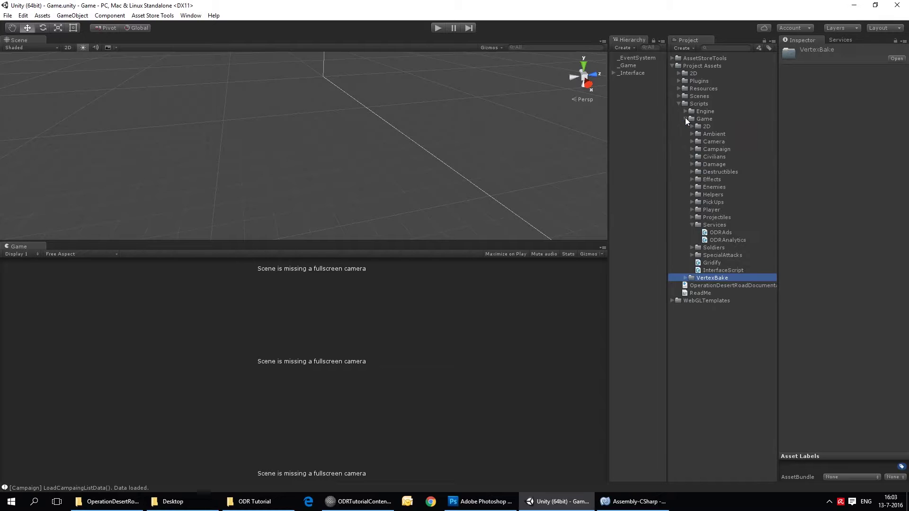
pyautogui.click(692, 225)
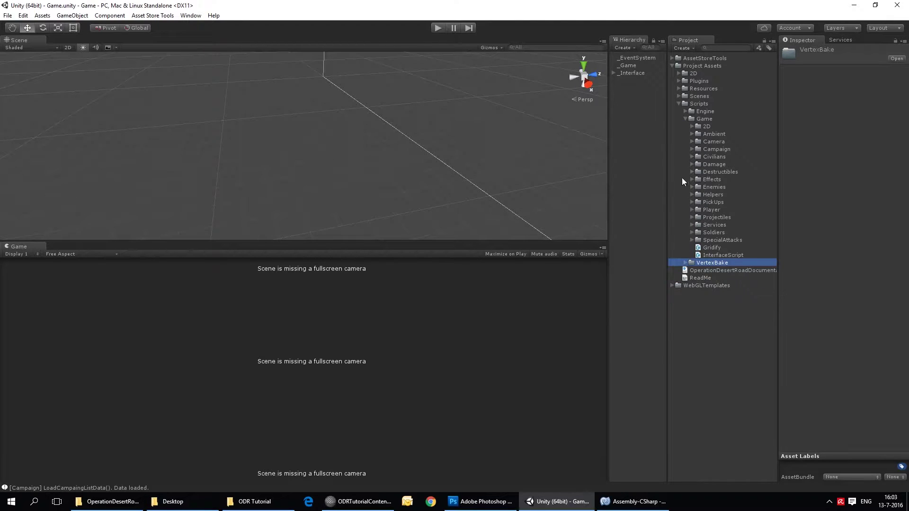
pyautogui.click(687, 118)
pyautogui.click(684, 111)
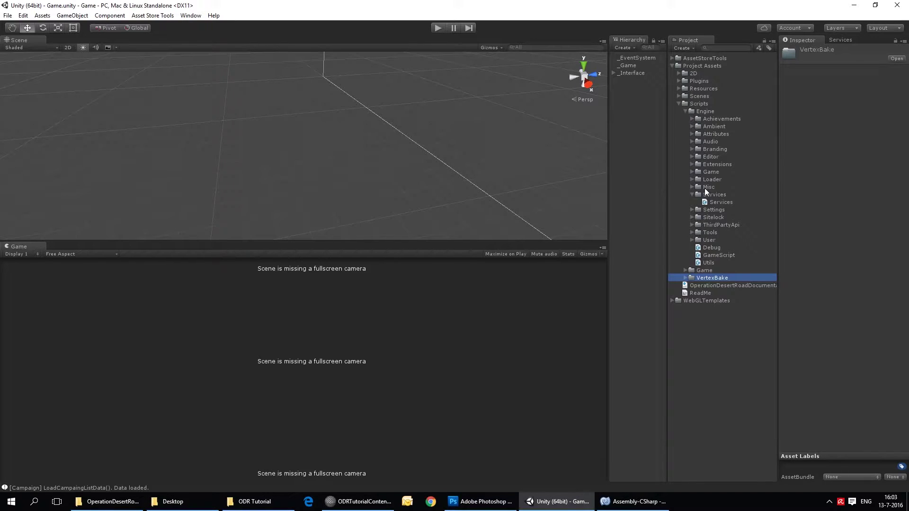
pyautogui.click(692, 195)
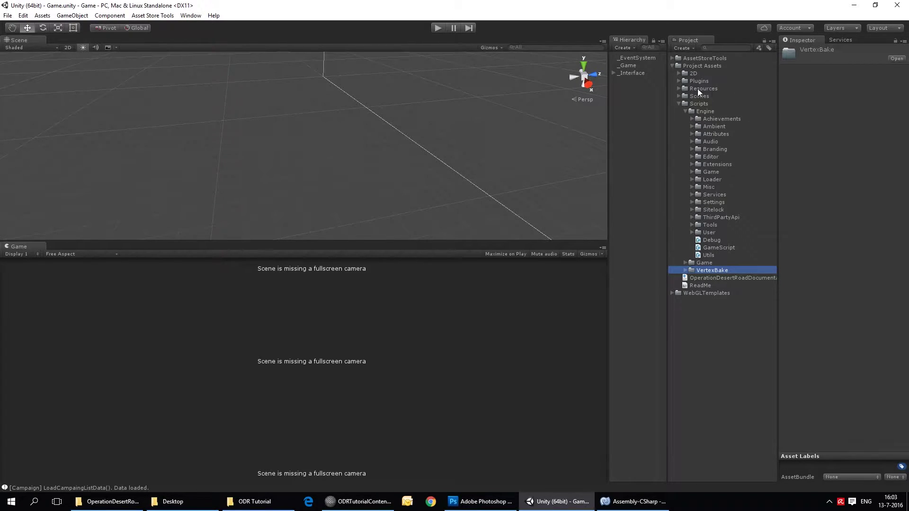
pyautogui.click(684, 112)
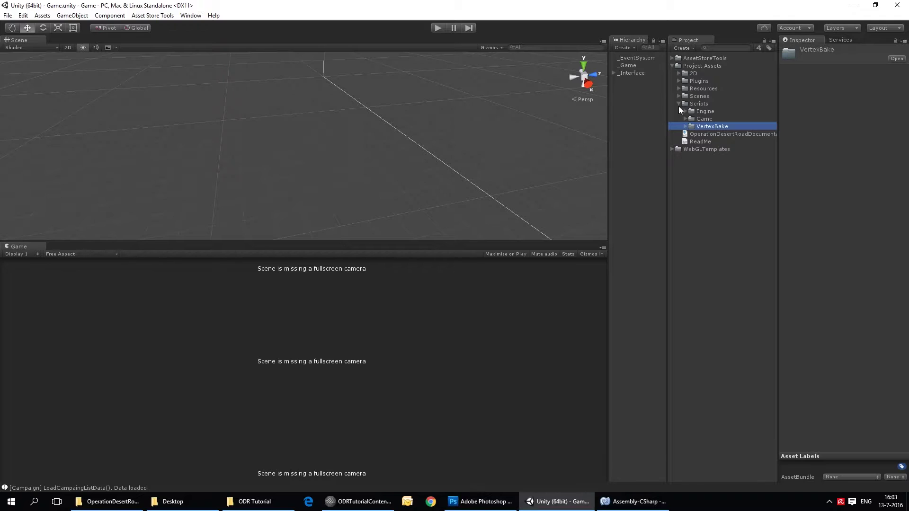
pyautogui.click(677, 104)
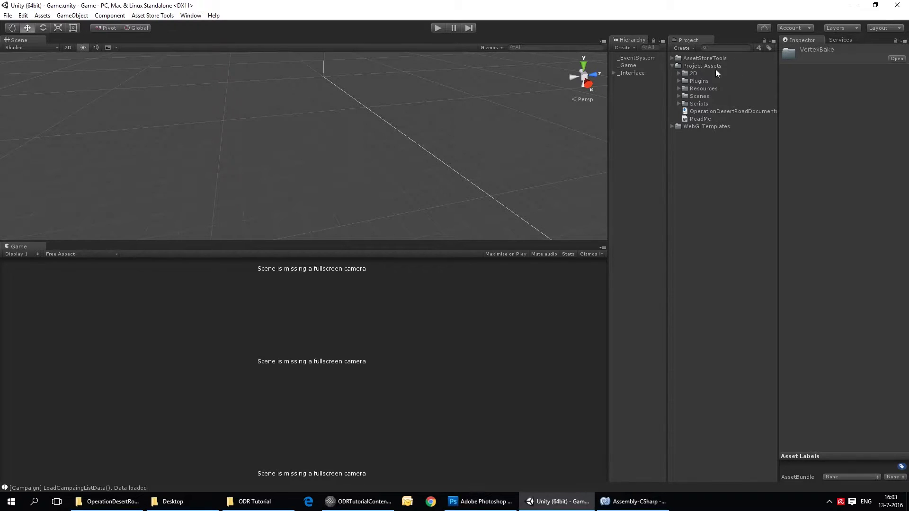
# Read ReadMe.txt maximized in MonoDevelop through build steps, controls and cheats, then minimize.
pyautogui.doubleClick(702, 119)
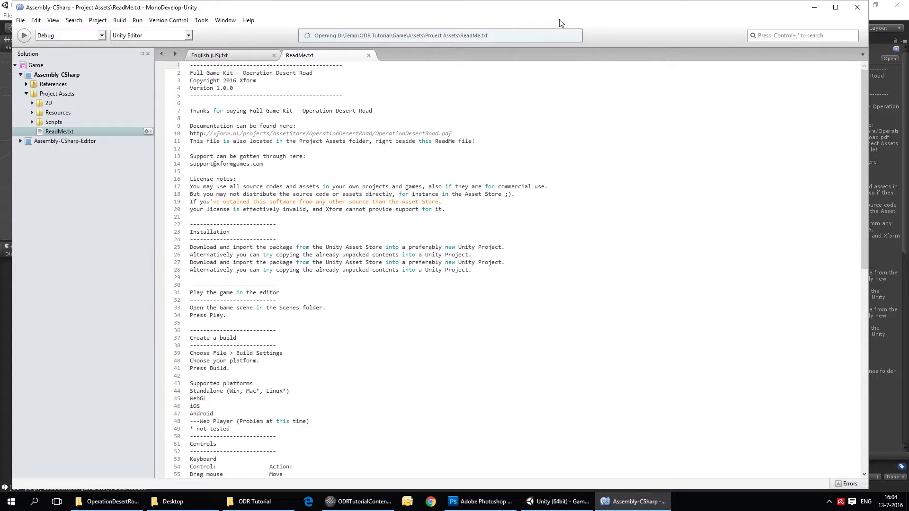
pyautogui.doubleClick(564, 12)
pyautogui.click(364, 159)
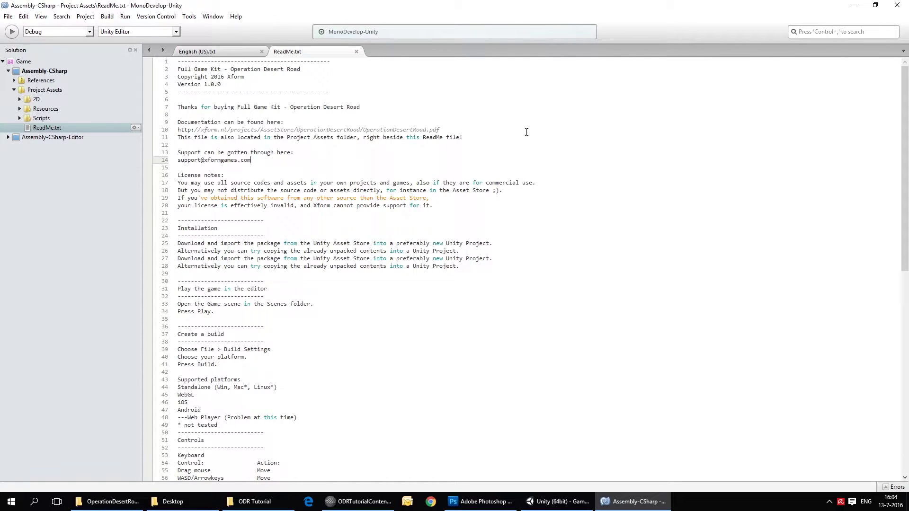
pyautogui.scroll(-8, 296, 154)
pyautogui.scroll(-3, 308, 117)
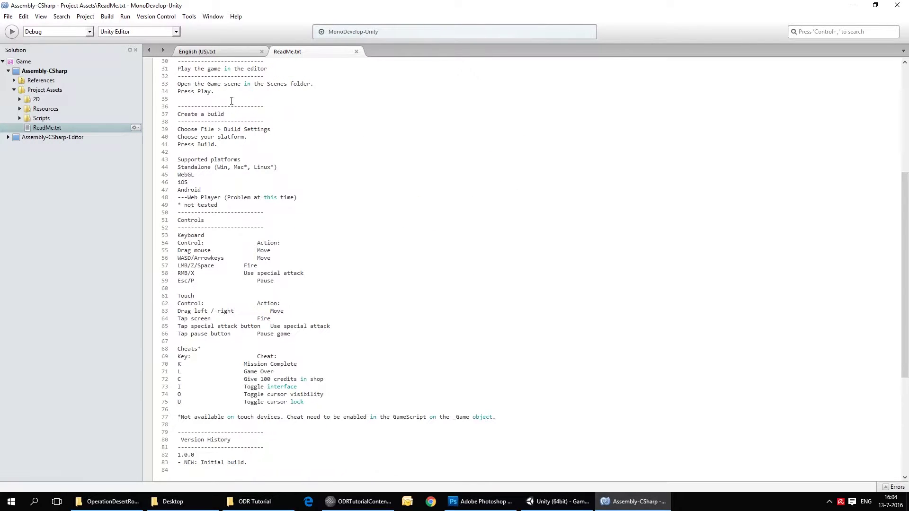
pyautogui.scroll(-2, 232, 318)
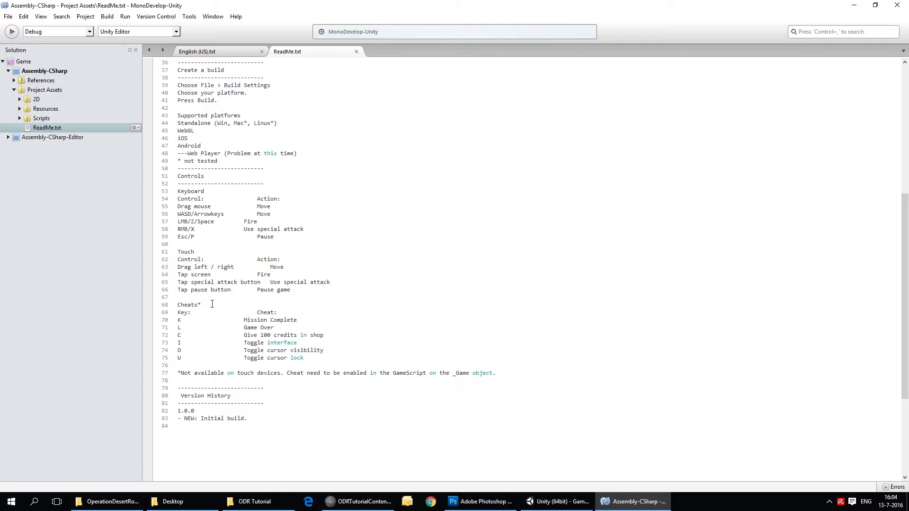
pyautogui.scroll(-4, 233, 414)
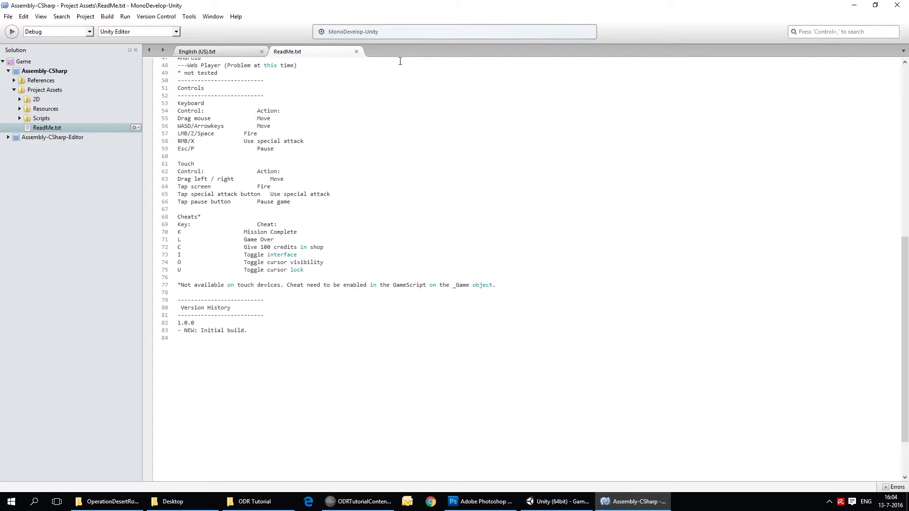
pyautogui.click(854, 5)
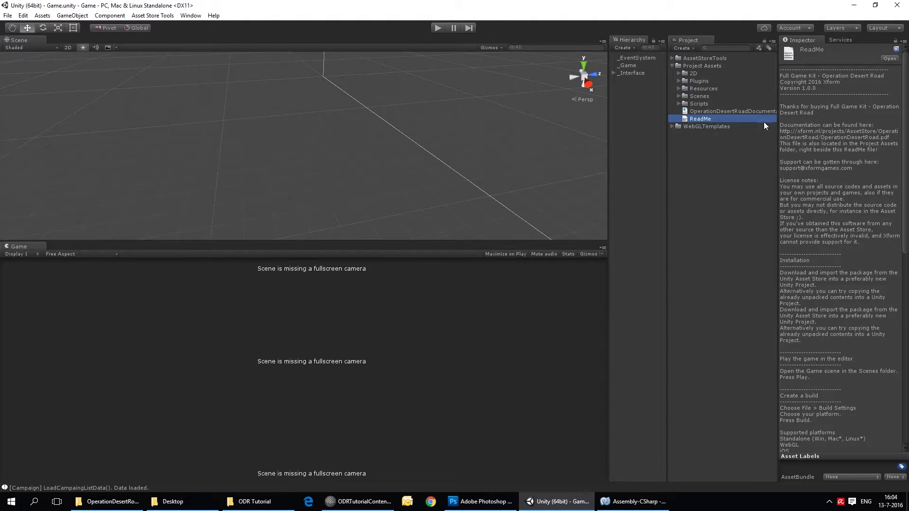
# Open OperationDesertRoadDocumentation.pdf in Edge and scroll to page 8's Assets and Prefabs sections.
pyautogui.doubleClick(724, 110)
pyautogui.scroll(-5, 486, 180)
pyautogui.scroll(-20, 485, 180)
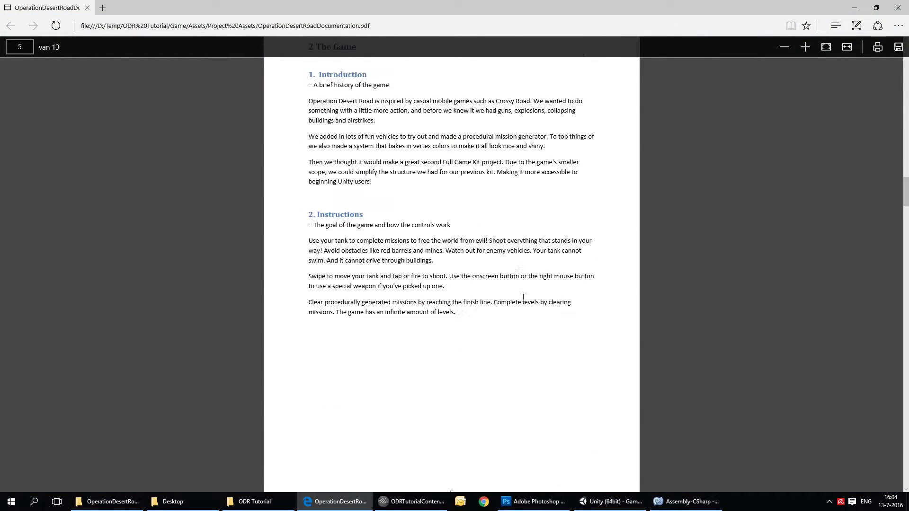
pyautogui.scroll(-15, 549, 198)
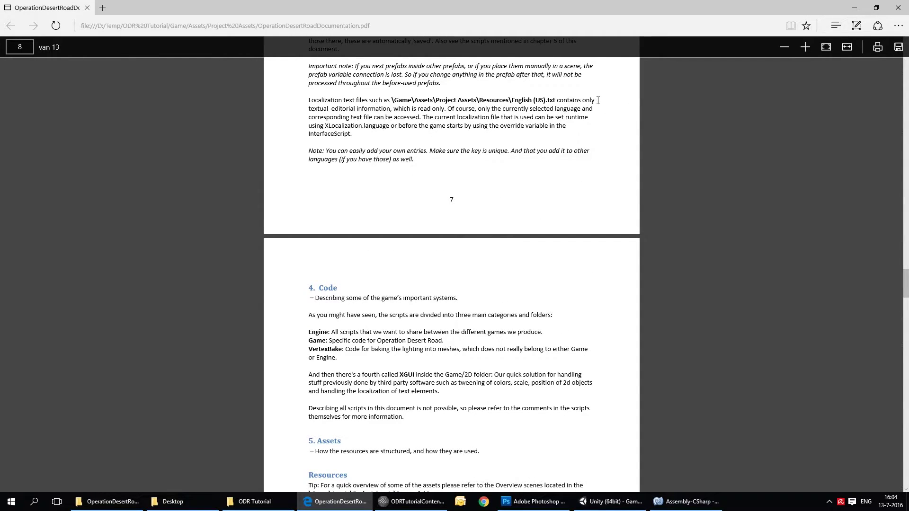
pyautogui.scroll(-5, 606, 159)
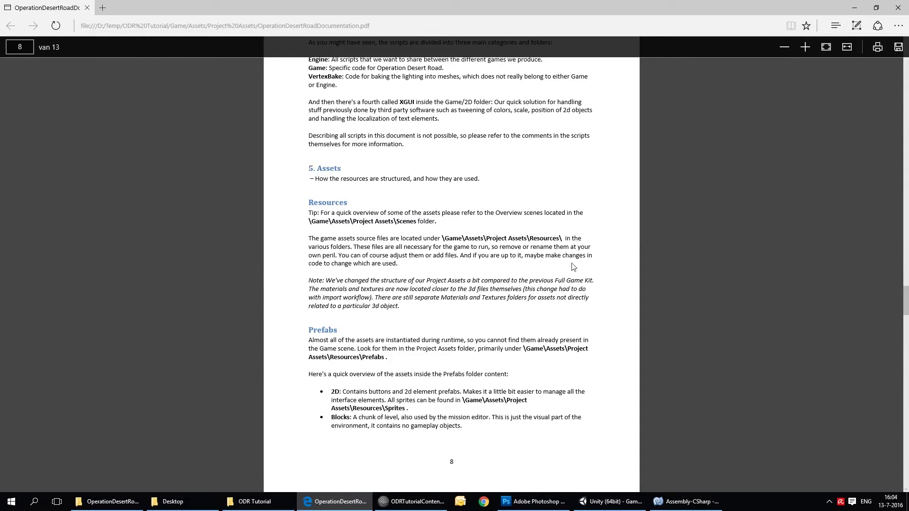
# Return to Unity, enlarge the Game view over the Scene view, and start Play mode.
pyautogui.click(853, 9)
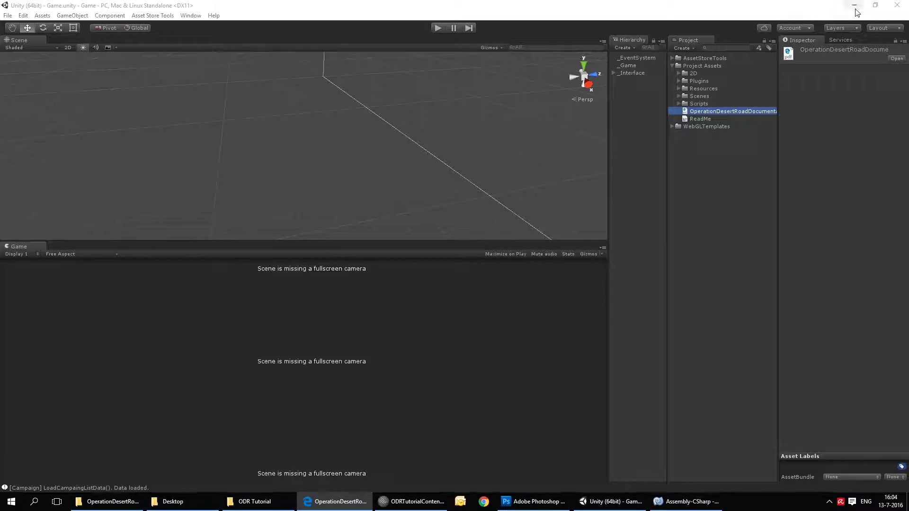
pyautogui.click(719, 160)
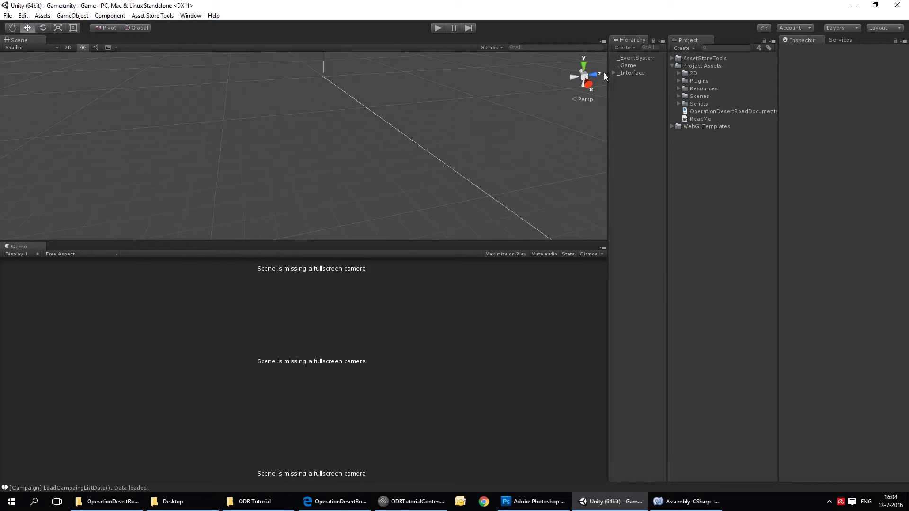
pyautogui.moveTo(391, 242); pyautogui.dragTo(416, 93)
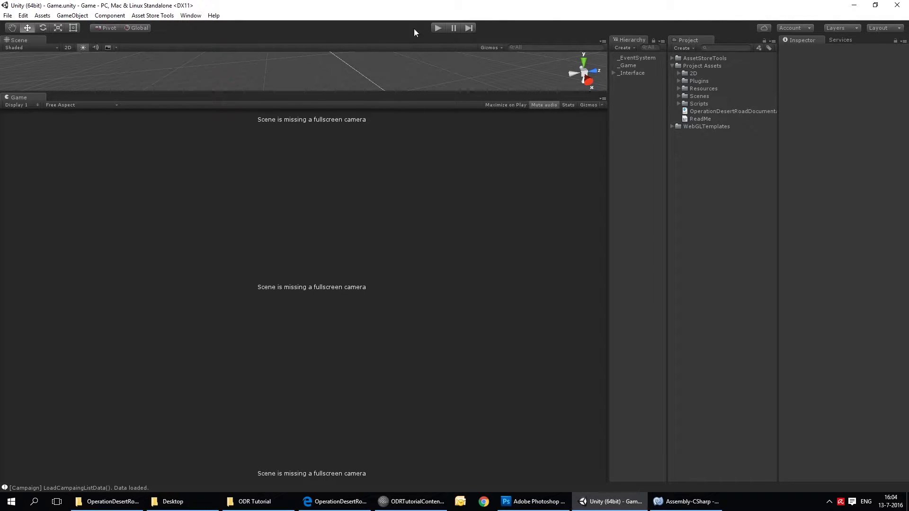
pyautogui.click(439, 29)
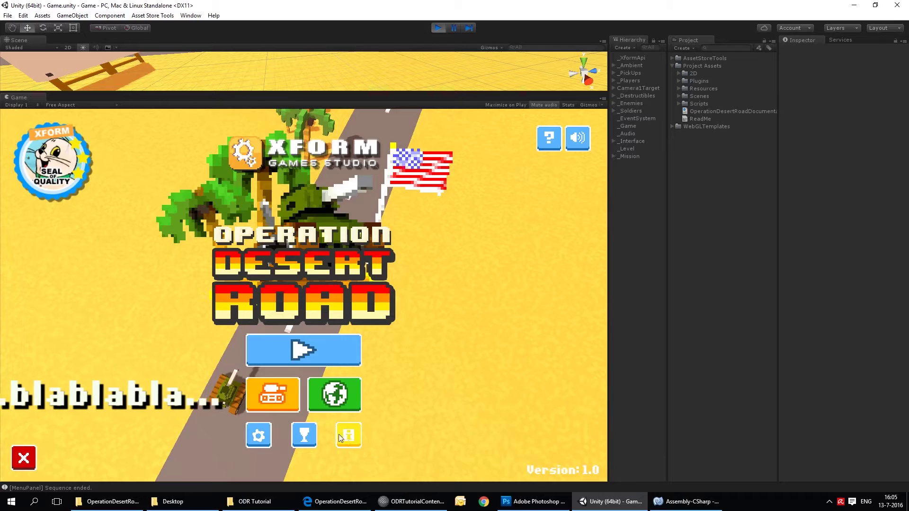
# Browse the game's About, Achievements, Settings and Help panels, then start a mission.
pyautogui.click(340, 434)
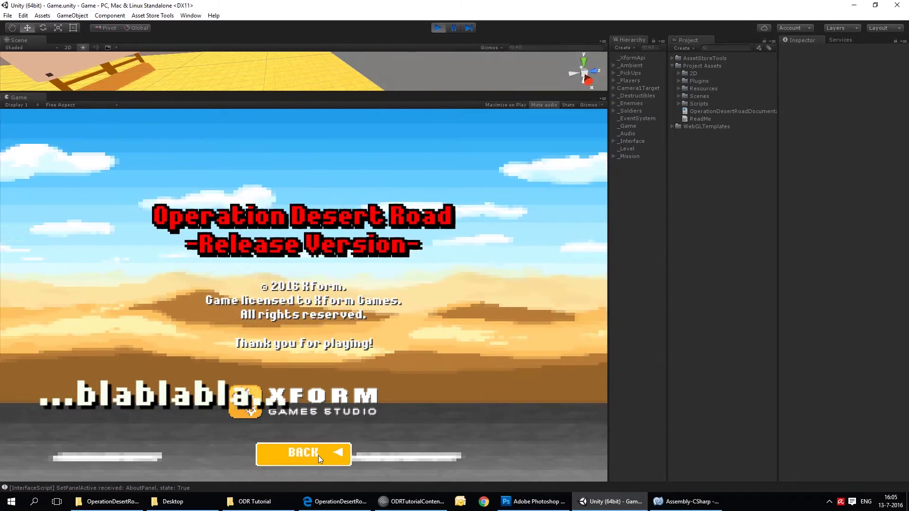
pyautogui.click(319, 452)
pyautogui.click(314, 445)
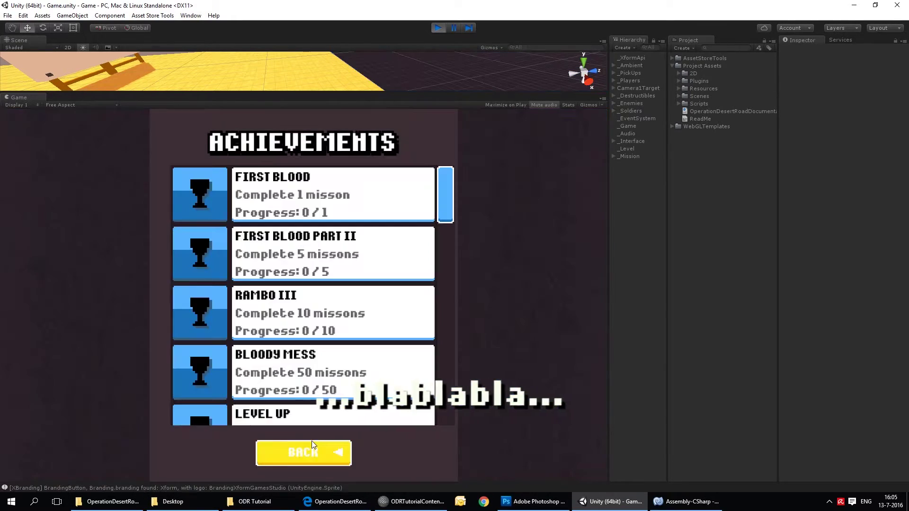
pyautogui.scroll(-5, 327, 409)
pyautogui.click(319, 447)
pyautogui.click(257, 432)
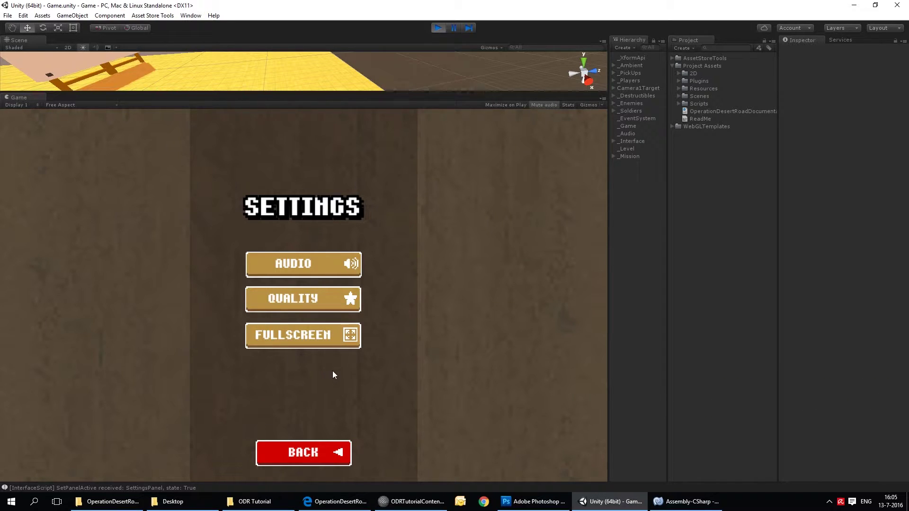
pyautogui.click(308, 453)
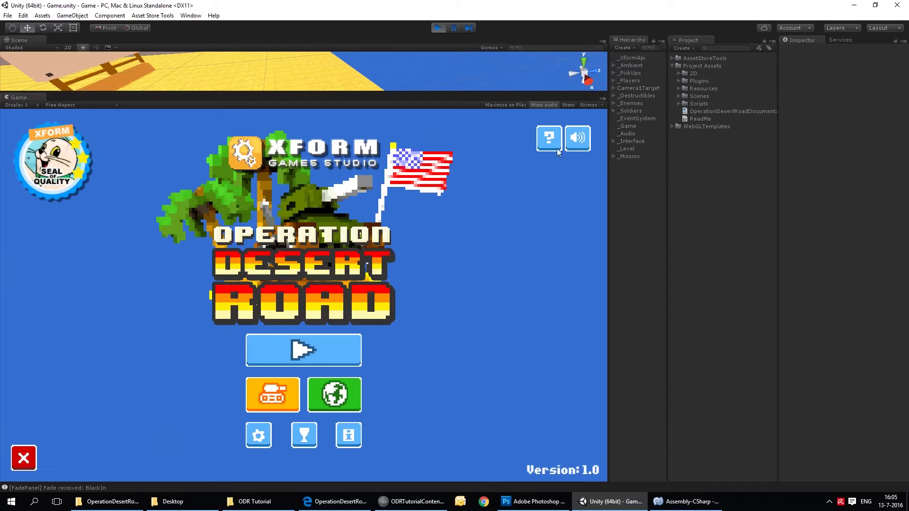
pyautogui.click(311, 445)
pyautogui.click(338, 452)
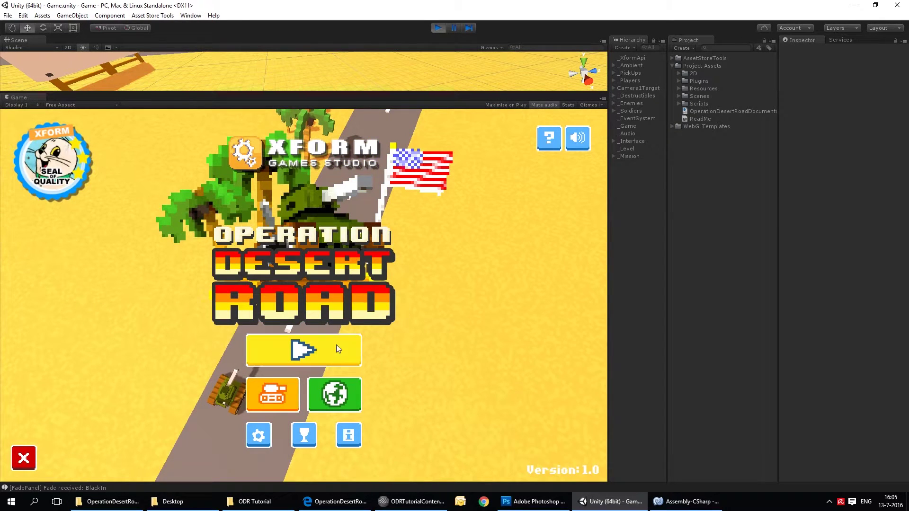
pyautogui.click(336, 349)
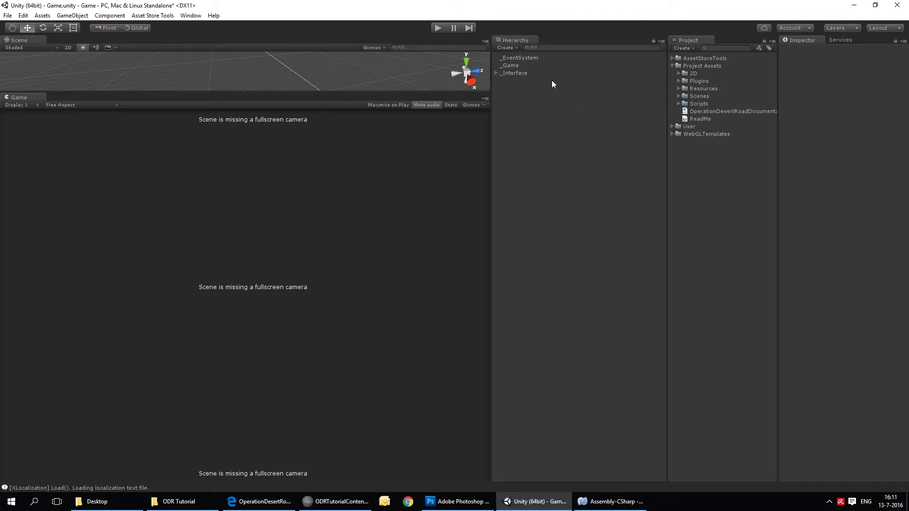
# On _Game's Game Script, uncheck Tutorials, check Cheats, and save the settings data.
pyautogui.click(509, 69)
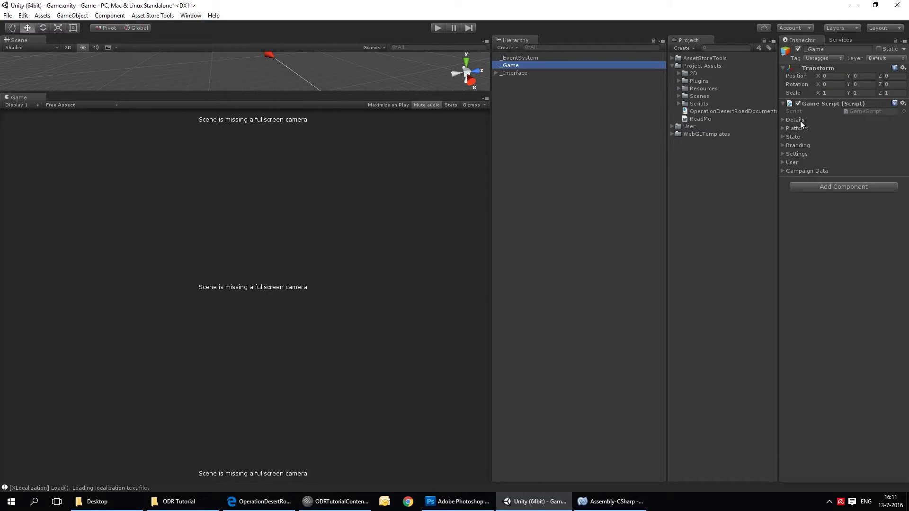
pyautogui.click(781, 119)
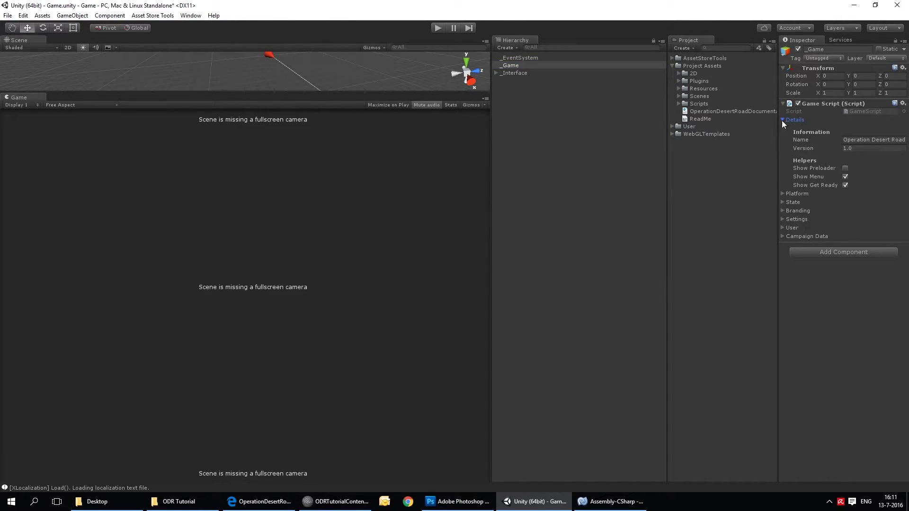
pyautogui.click(782, 120)
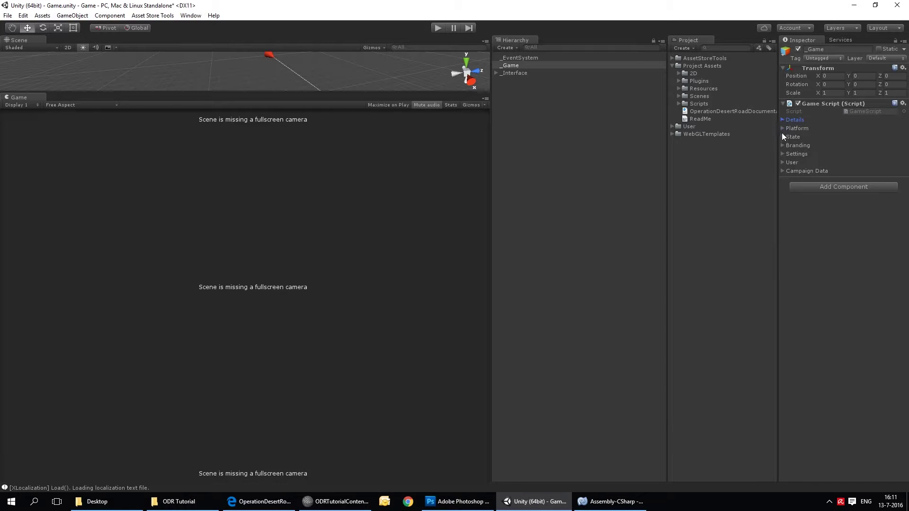
pyautogui.click(783, 154)
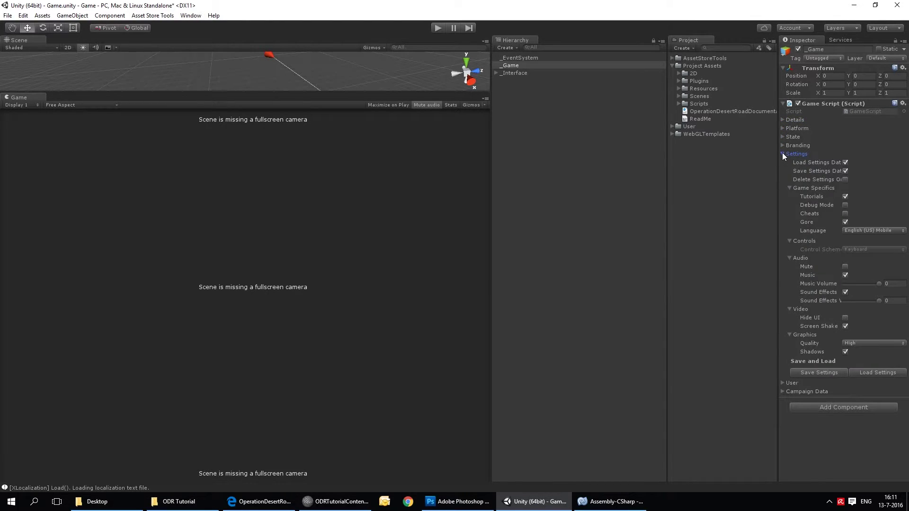
pyautogui.click(845, 197)
pyautogui.click(844, 213)
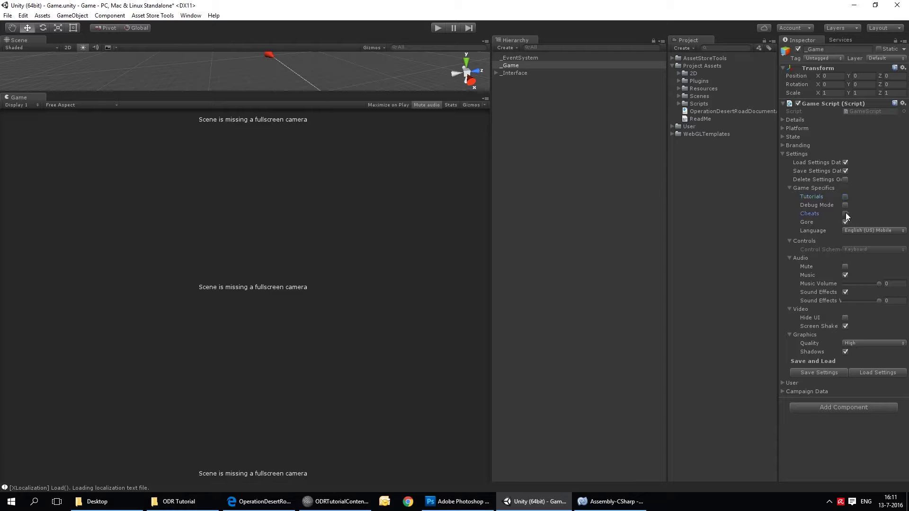
pyautogui.click(830, 372)
# Play the game, browse the vehicle selection screen, and select the ReadMe in the Project panel.
pyautogui.click(438, 28)
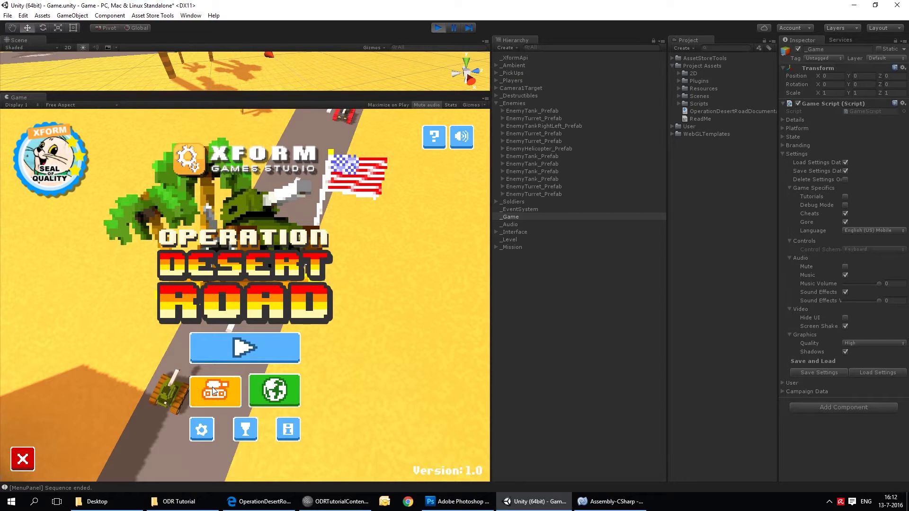
pyautogui.click(212, 387)
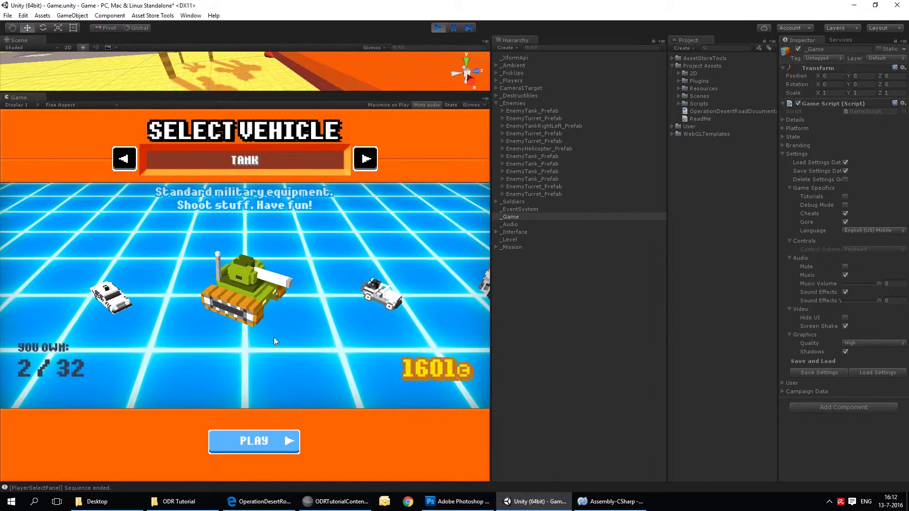
pyautogui.press('Right')
pyautogui.press('Right')
pyautogui.press('Right')
pyautogui.press('Right')
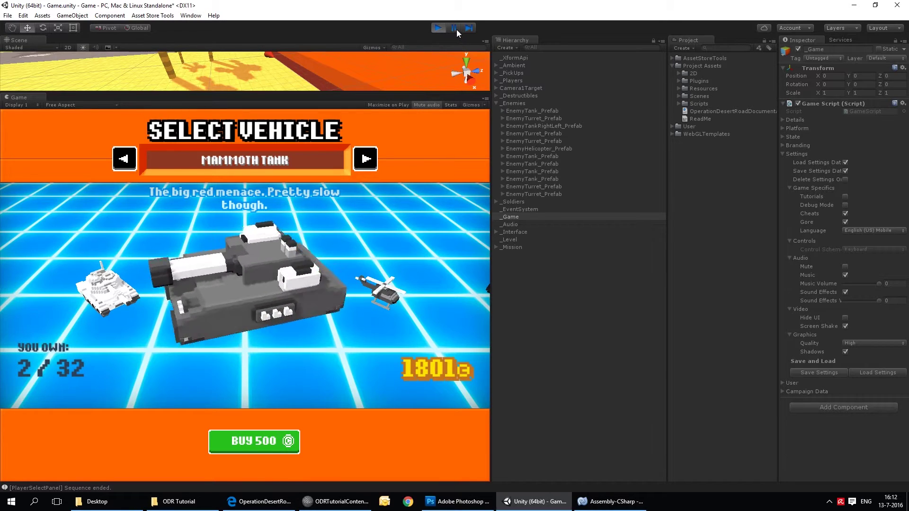
pyautogui.click(699, 118)
# Review the ReadMe's cheat keys in MonoDevelop (100 credits, Game Over), then return to Unity.
pyautogui.doubleClick(698, 118)
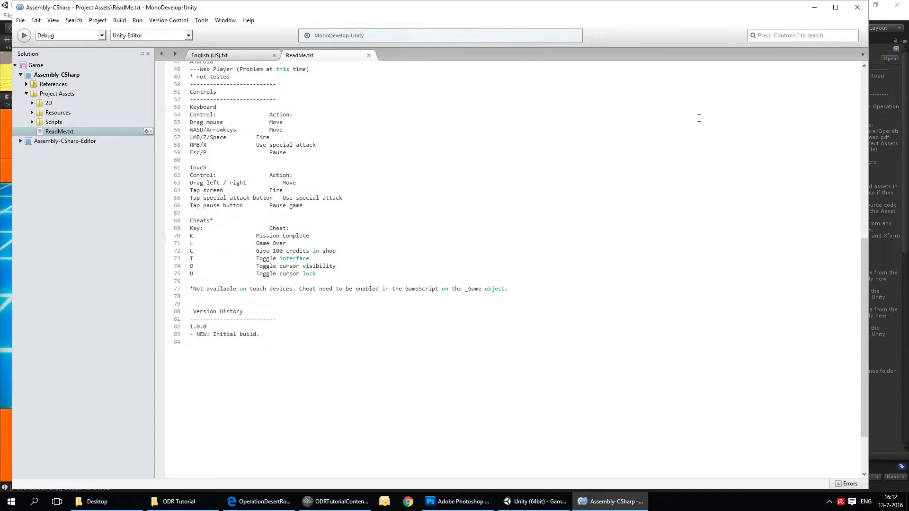
pyautogui.click(198, 219)
pyautogui.click(191, 252)
pyautogui.doubleClick(277, 251)
pyautogui.click(196, 236)
pyautogui.click(195, 243)
pyautogui.click(203, 229)
pyautogui.click(278, 236)
pyautogui.click(276, 243)
pyautogui.doubleClick(280, 243)
pyautogui.click(814, 7)
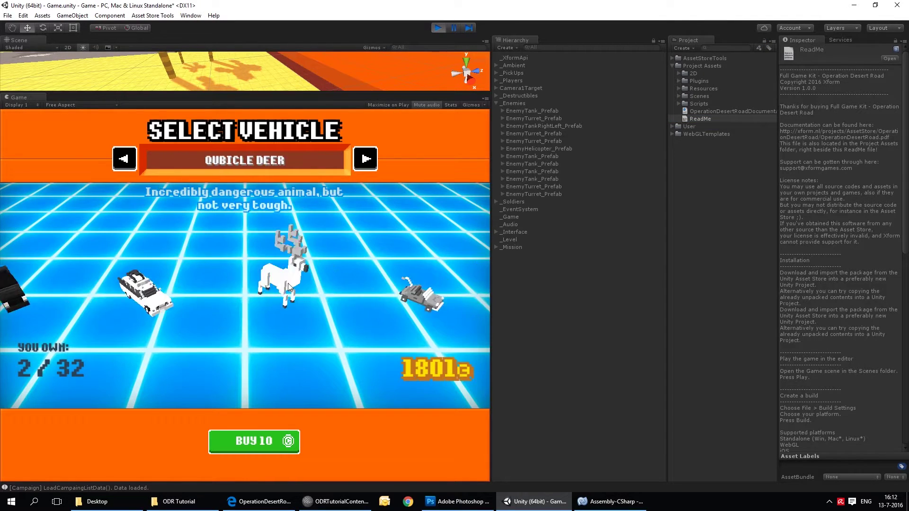
# Buy the Apache for 250 credits, finish Mission 2, and continue to Mission 3.
pyautogui.moveTo(291, 283); pyautogui.dragTo(214, 289)
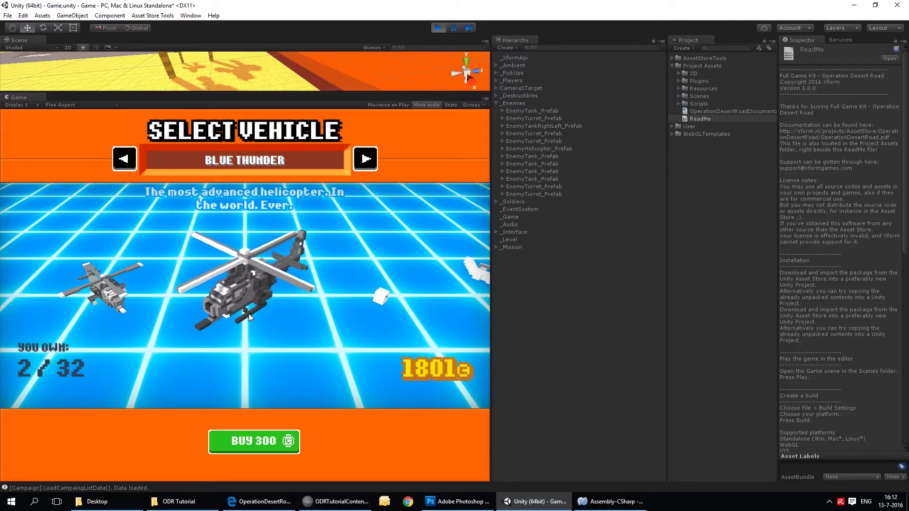
pyautogui.moveTo(248, 313); pyautogui.dragTo(265, 302)
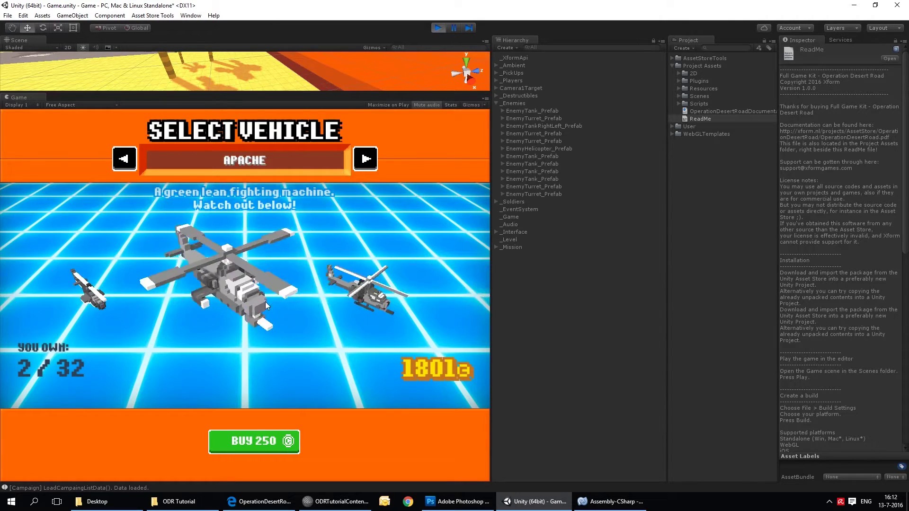
pyautogui.click(273, 434)
pyautogui.click(274, 440)
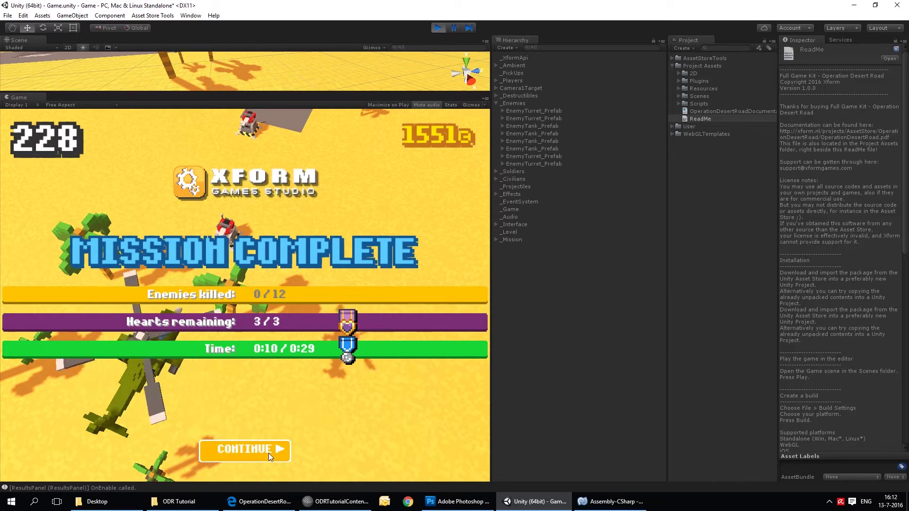
pyautogui.click(268, 452)
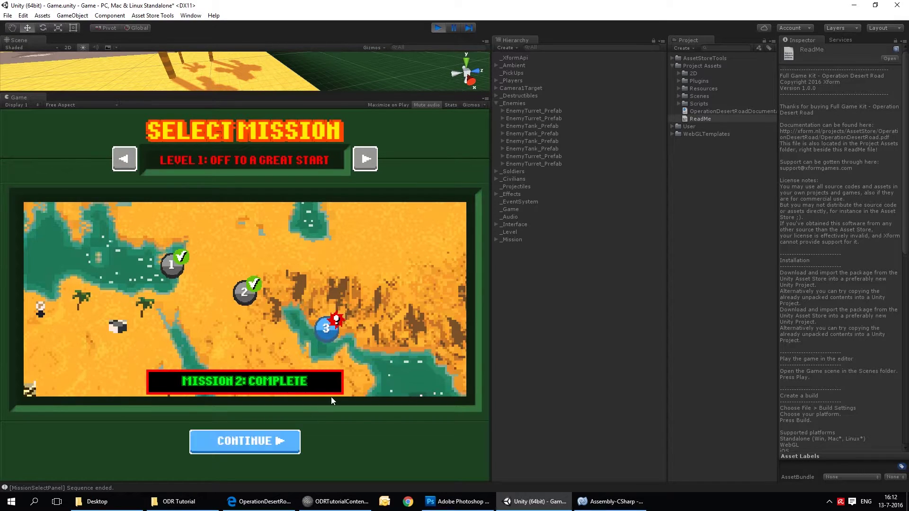
pyautogui.click(278, 441)
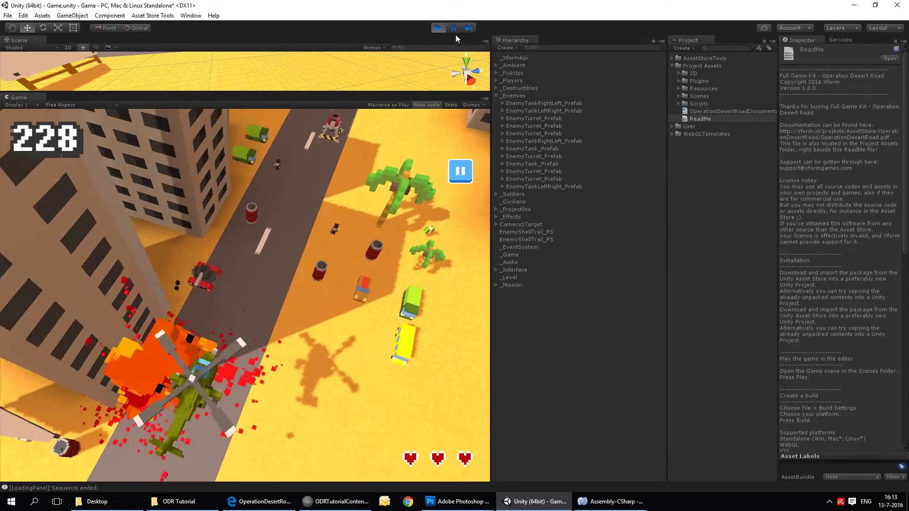
# Stop the game, search the Project for 'Chea', and open Cheats.cs in MonoDevelop.
pyautogui.click(438, 27)
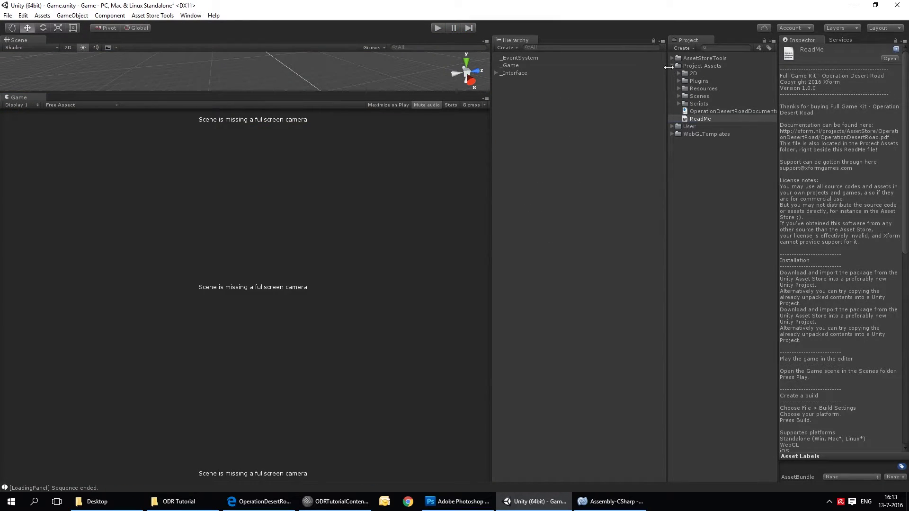
pyautogui.click(671, 66)
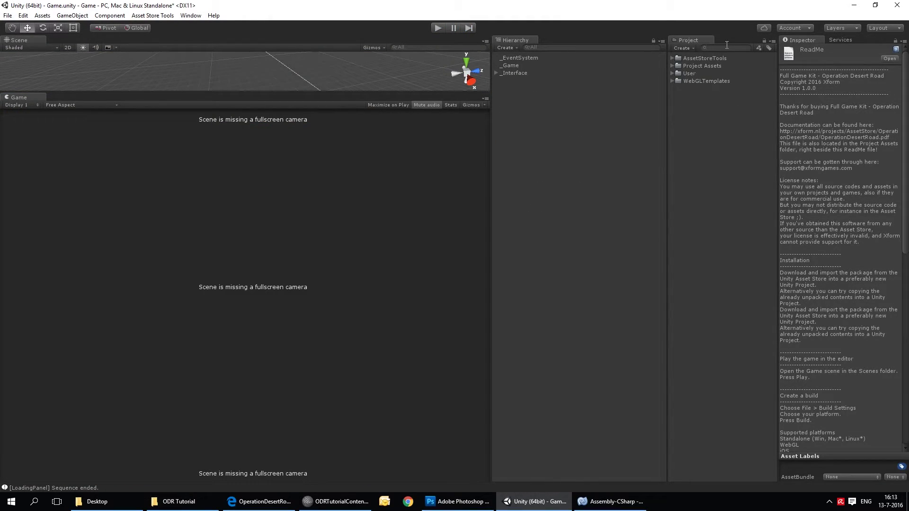
pyautogui.click(727, 47)
pyautogui.write('Chea')
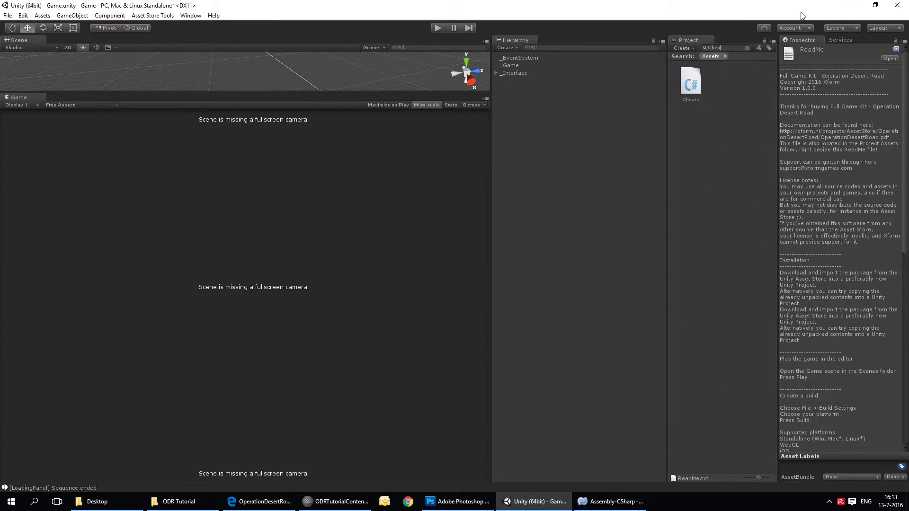
pyautogui.doubleClick(690, 83)
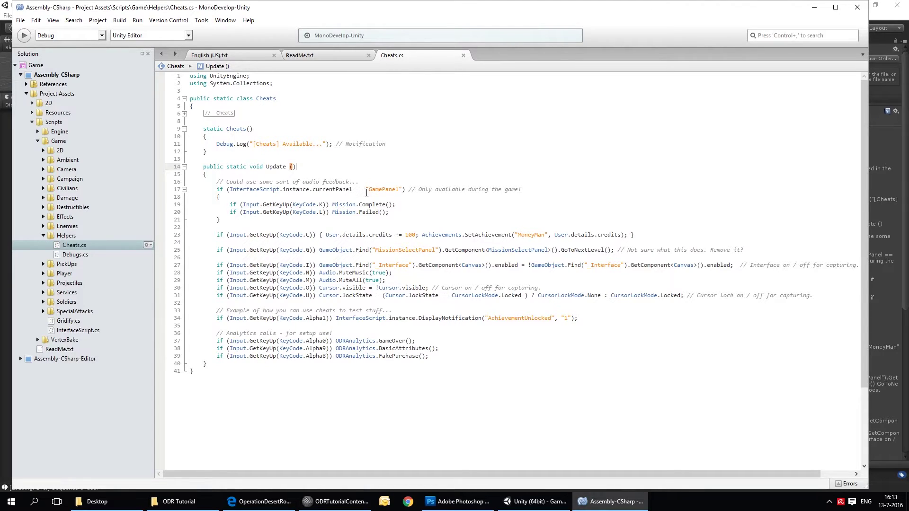
# Review the 100-credit, mission Complete/Failed and mute-music cheats in Cheats.cs, then return to Unity.
pyautogui.click(406, 234)
pyautogui.doubleClick(410, 234)
pyautogui.doubleClick(371, 204)
pyautogui.doubleClick(373, 212)
pyautogui.click(629, 275)
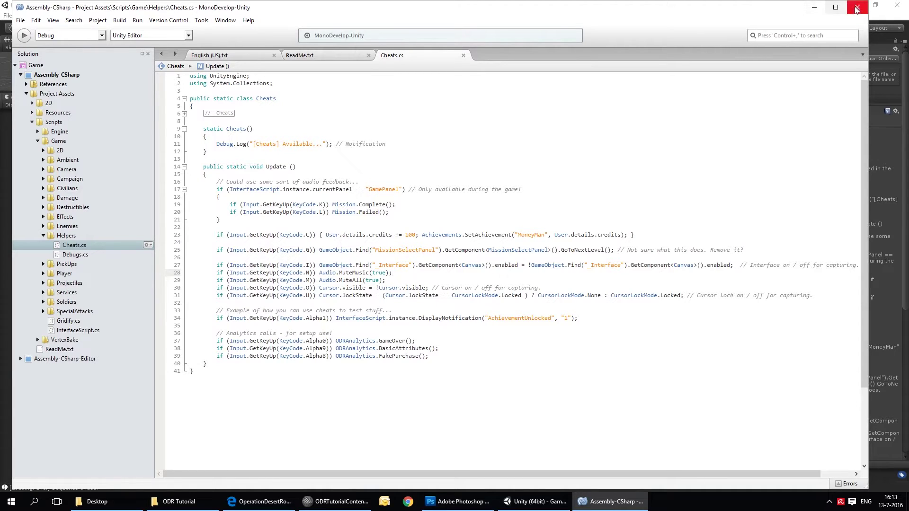
pyautogui.click(820, 10)
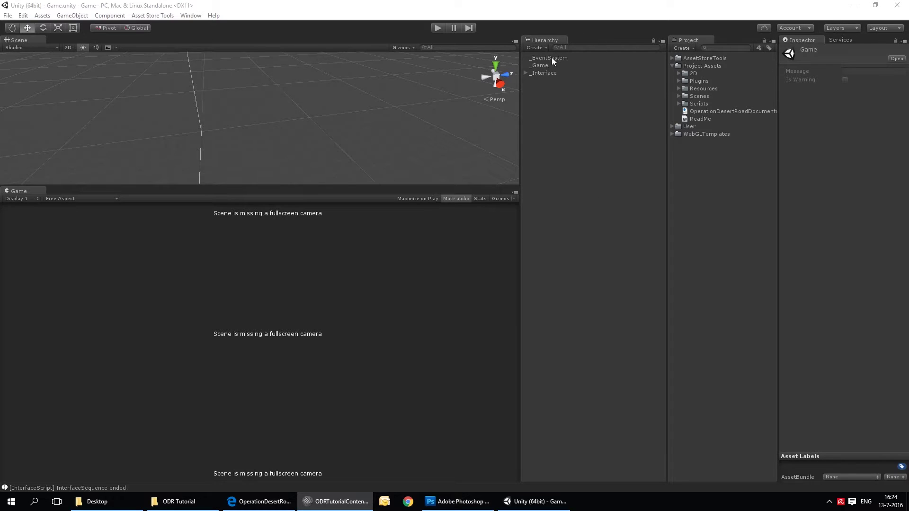
pyautogui.click(441, 28)
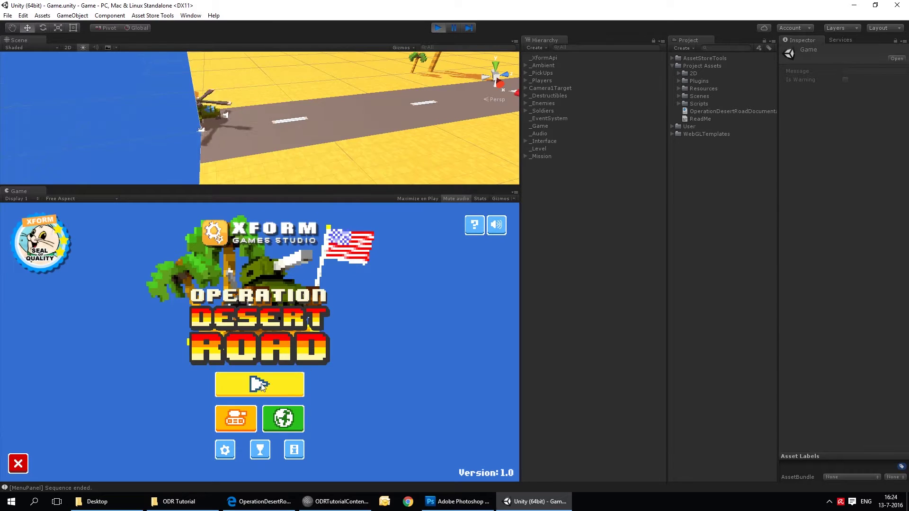
pyautogui.click(260, 384)
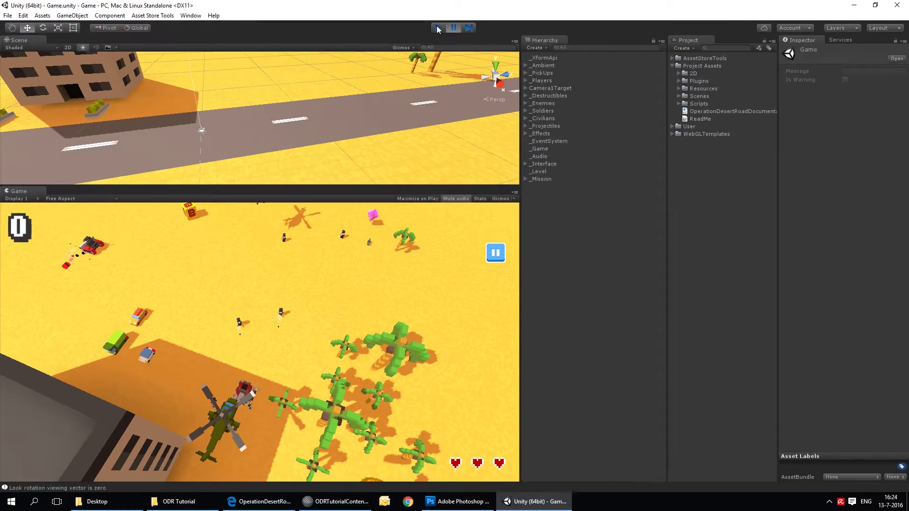
pyautogui.click(438, 28)
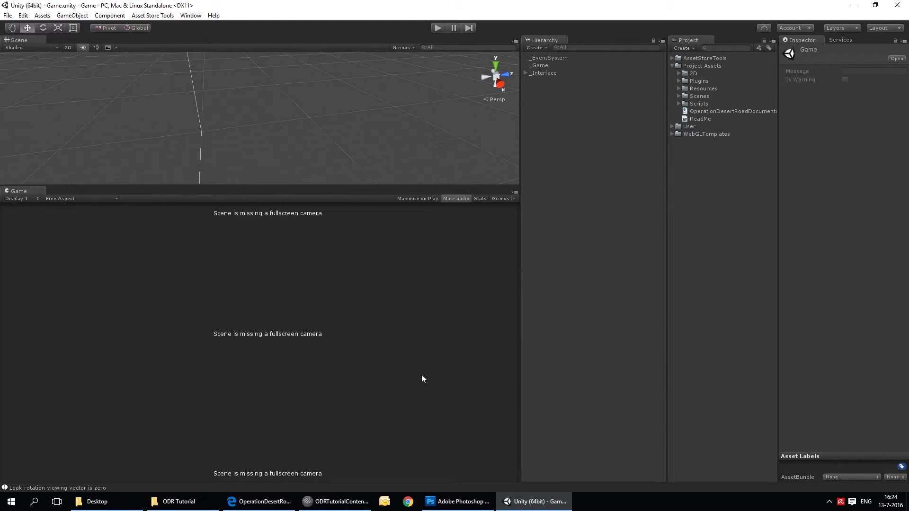
# Select _Game, fold the Details section, and drag the panel splitters to widen the Inspector.
pyautogui.click(554, 66)
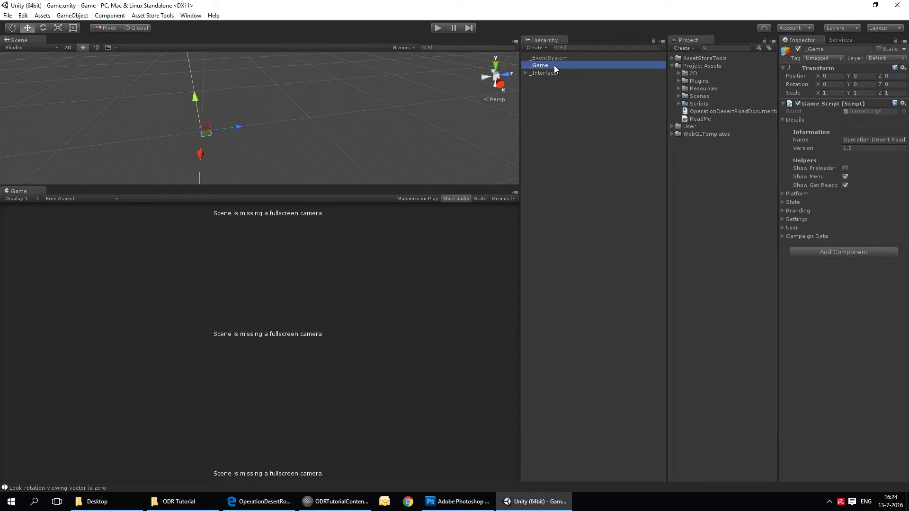
pyautogui.click(782, 120)
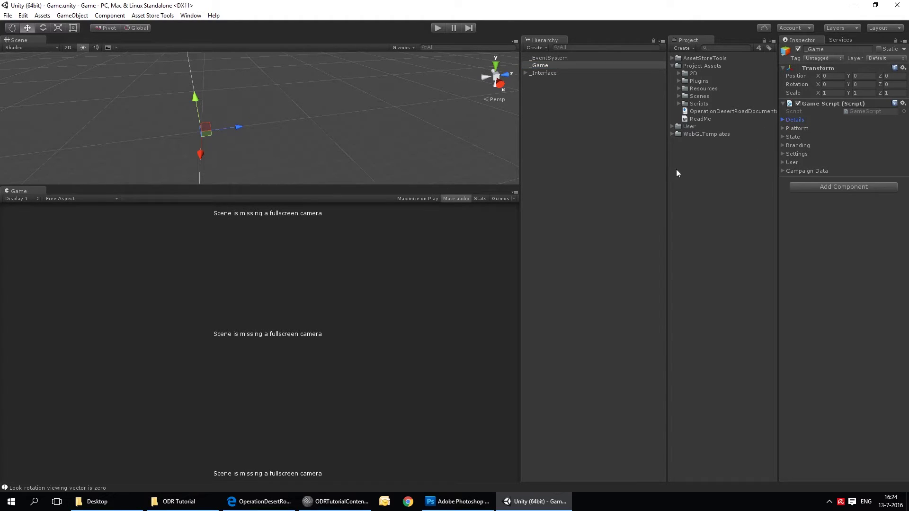
pyautogui.moveTo(667, 169); pyautogui.dragTo(565, 172)
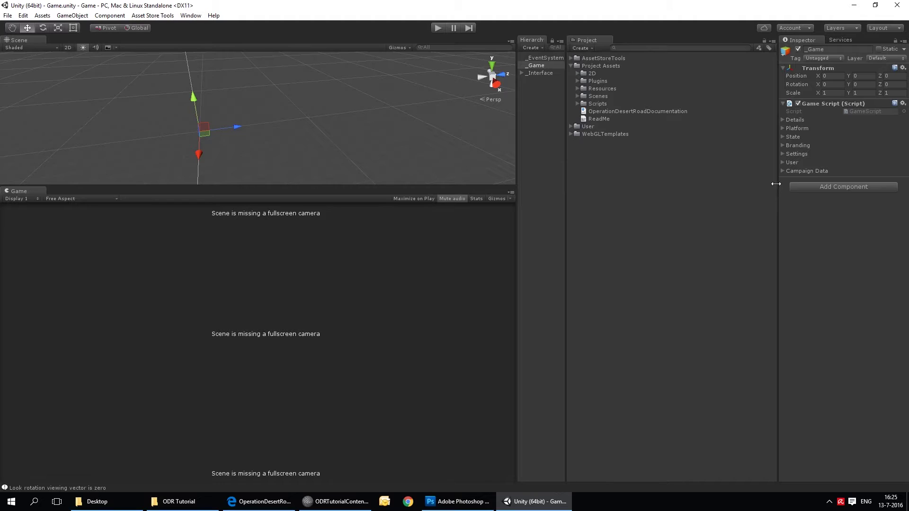
pyautogui.moveTo(776, 184); pyautogui.dragTo(594, 174)
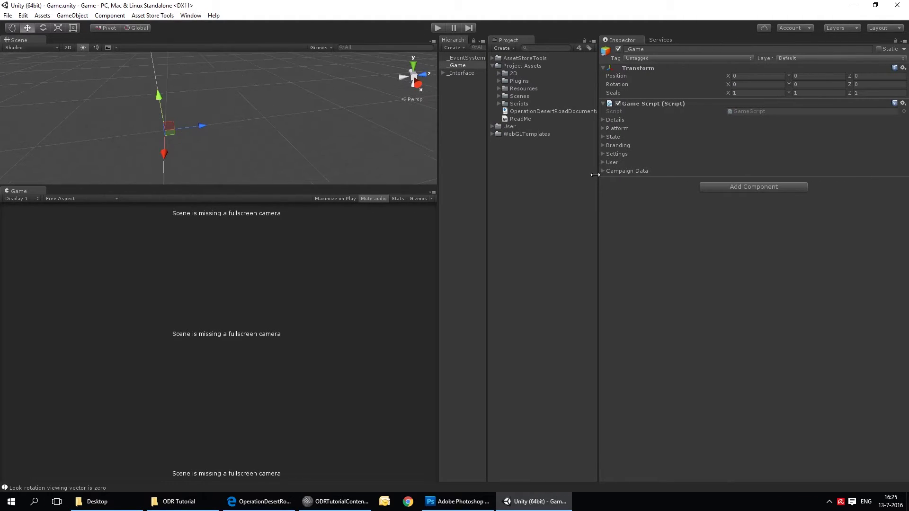
pyautogui.click(603, 120)
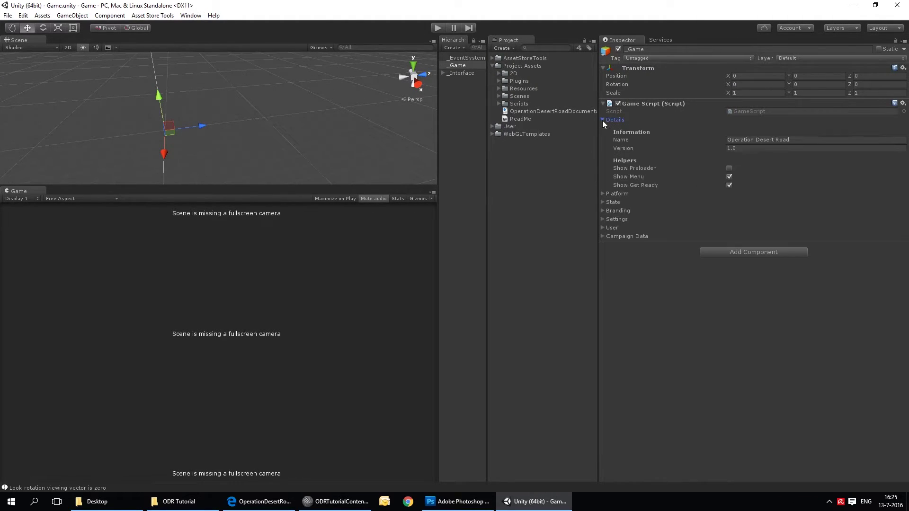
pyautogui.click(729, 177)
pyautogui.click(729, 186)
pyautogui.click(606, 121)
pyautogui.click(603, 129)
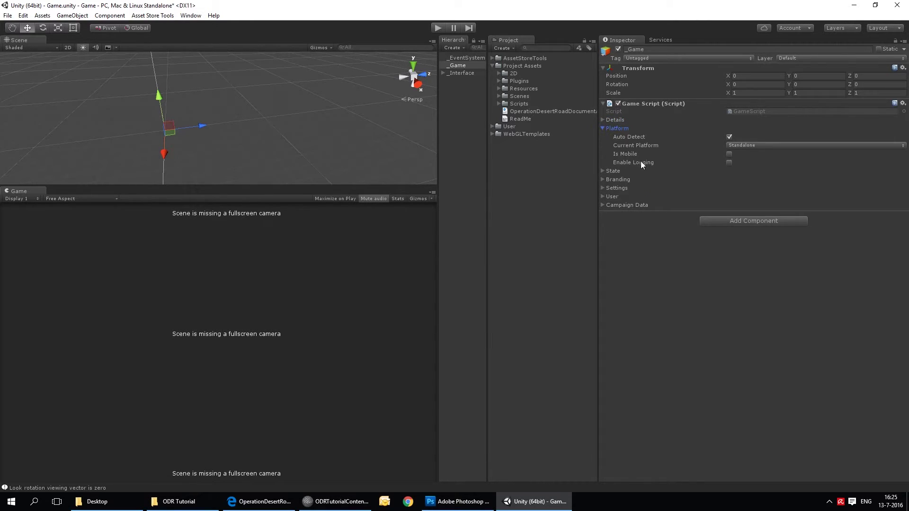
pyautogui.click(604, 128)
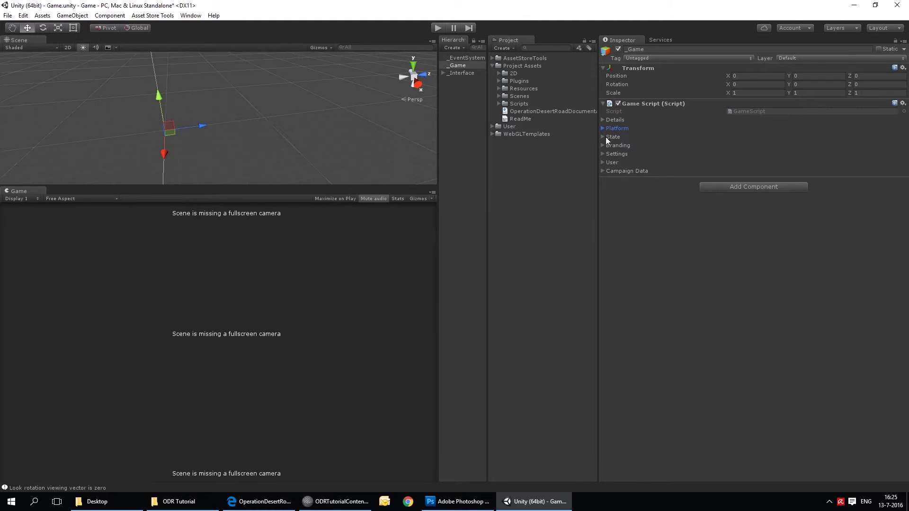
pyautogui.click(603, 138)
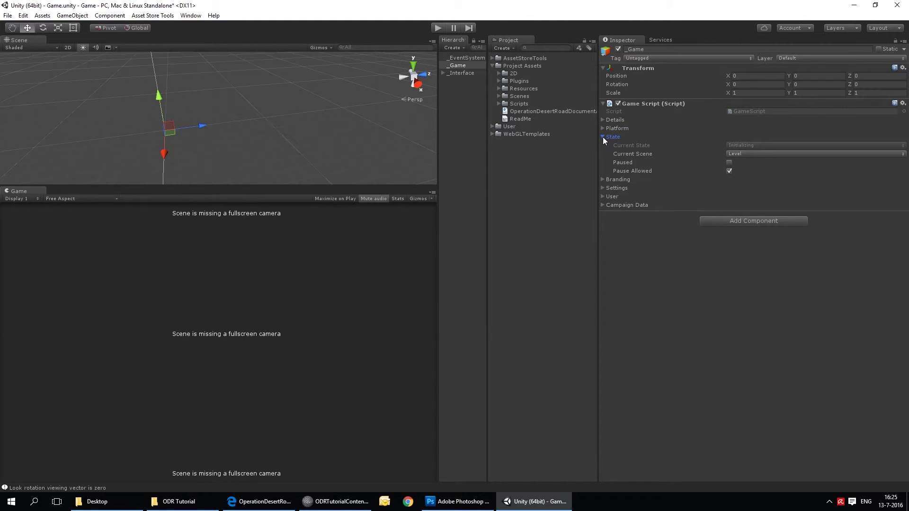
pyautogui.click(603, 137)
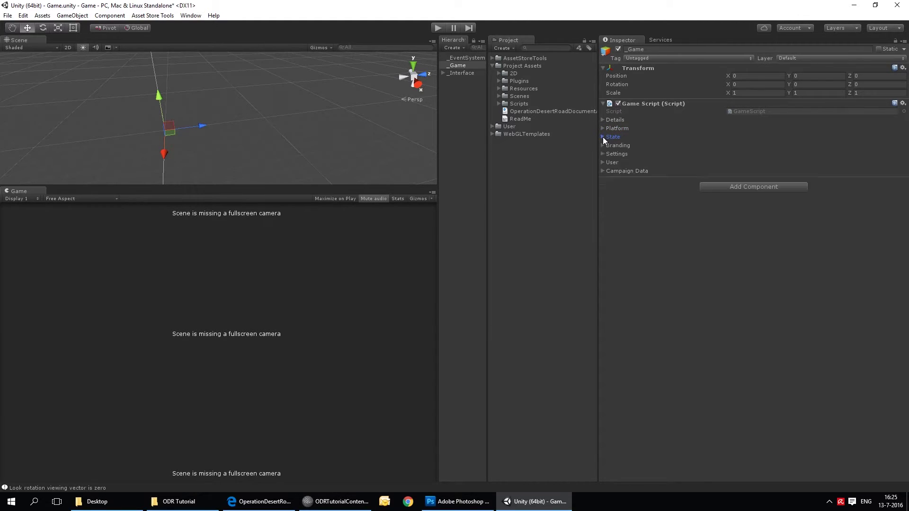
# Uncheck Show Badge, Show Splash, Show Links, Clickable Links and Show Advertisement under Branding.
pyautogui.click(605, 145)
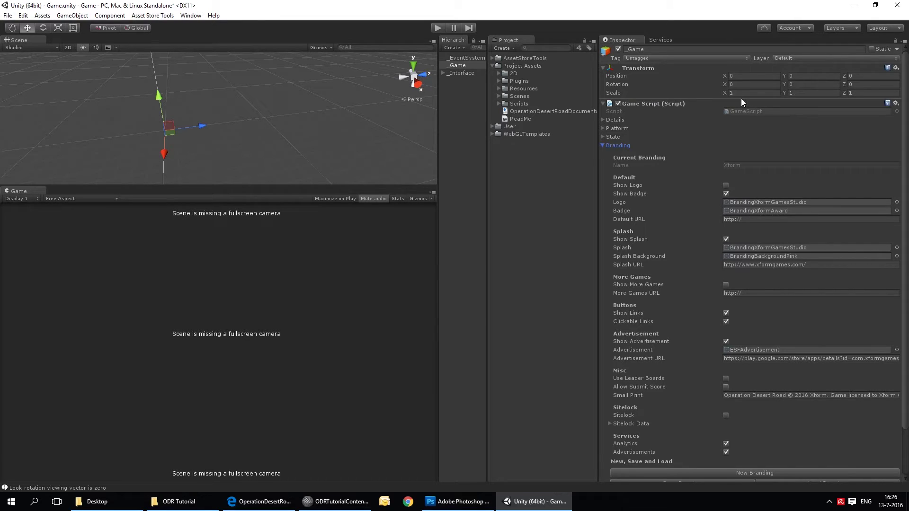
pyautogui.click(726, 195)
pyautogui.scroll(-3, 717, 191)
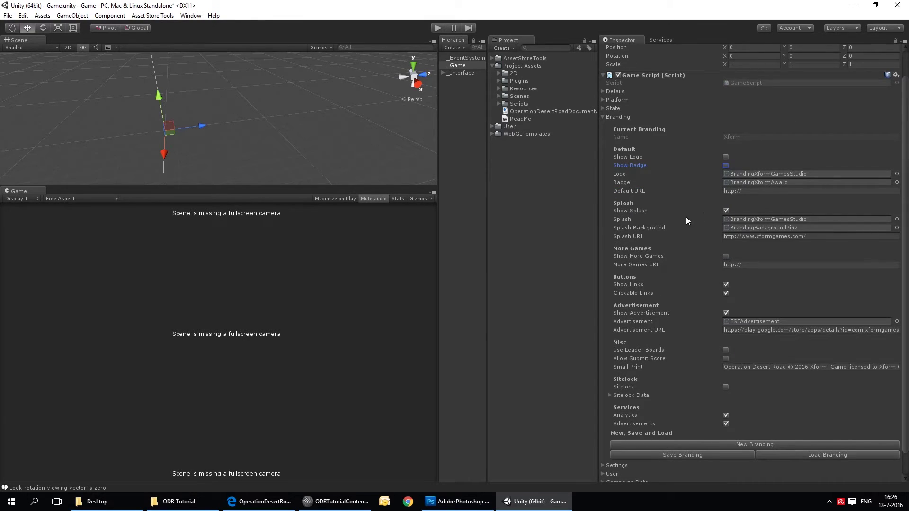
pyautogui.click(726, 210)
pyautogui.scroll(-3, 682, 256)
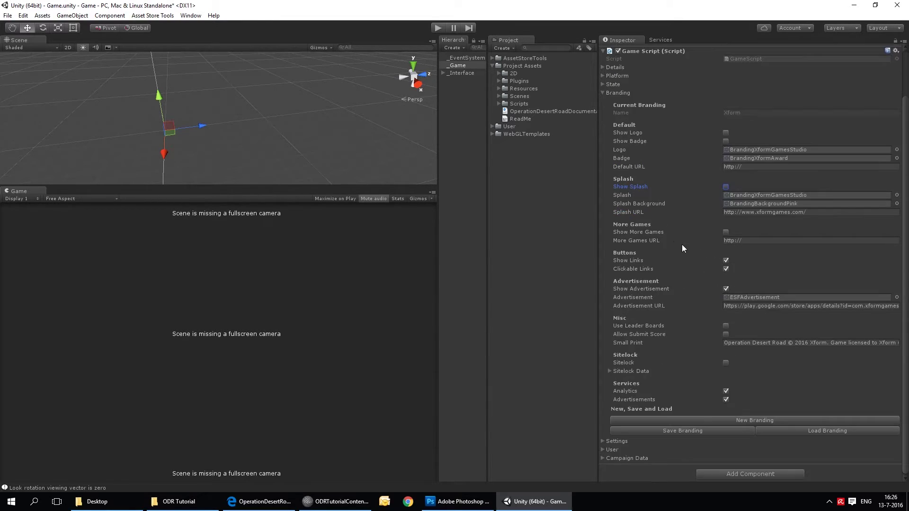
pyautogui.click(726, 260)
pyautogui.click(725, 269)
pyautogui.click(725, 288)
pyautogui.click(603, 93)
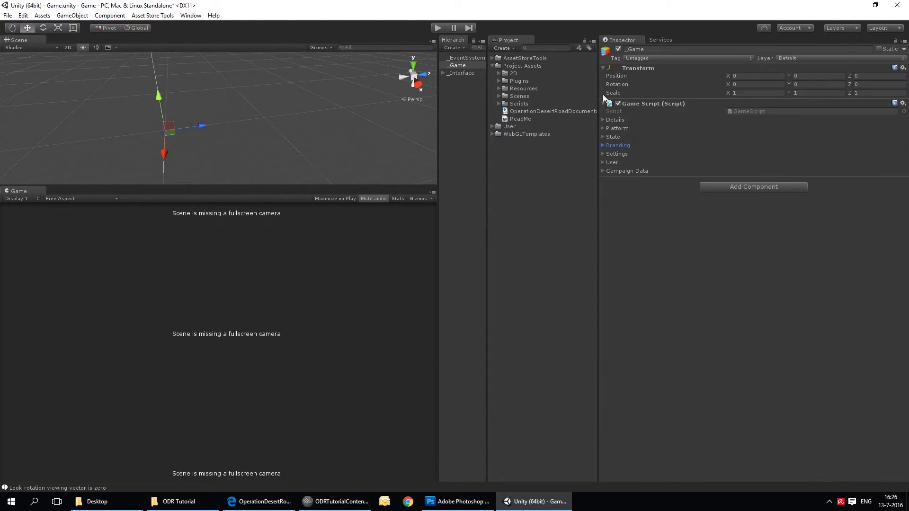
# In Game Script Settings, disable Tutorials, enable Cheats, and set Language to English (US).
pyautogui.click(603, 155)
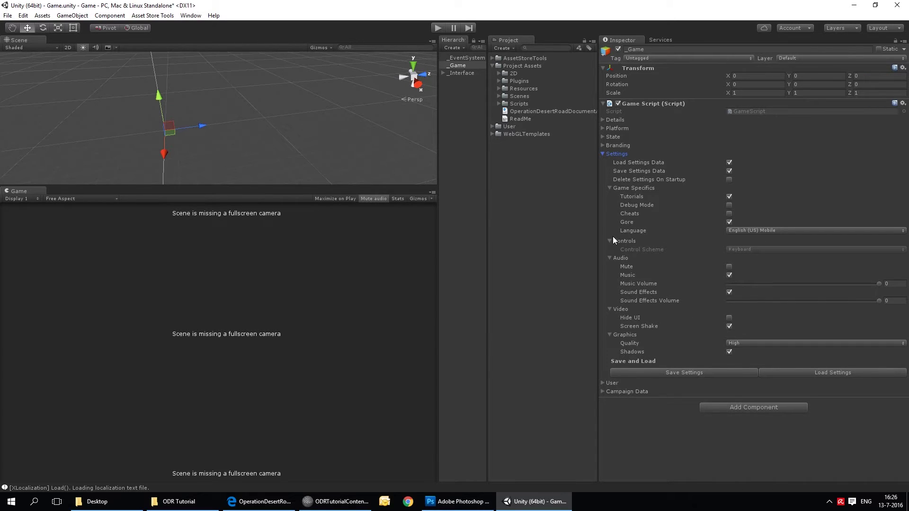
pyautogui.click(728, 196)
pyautogui.click(728, 214)
pyautogui.click(764, 229)
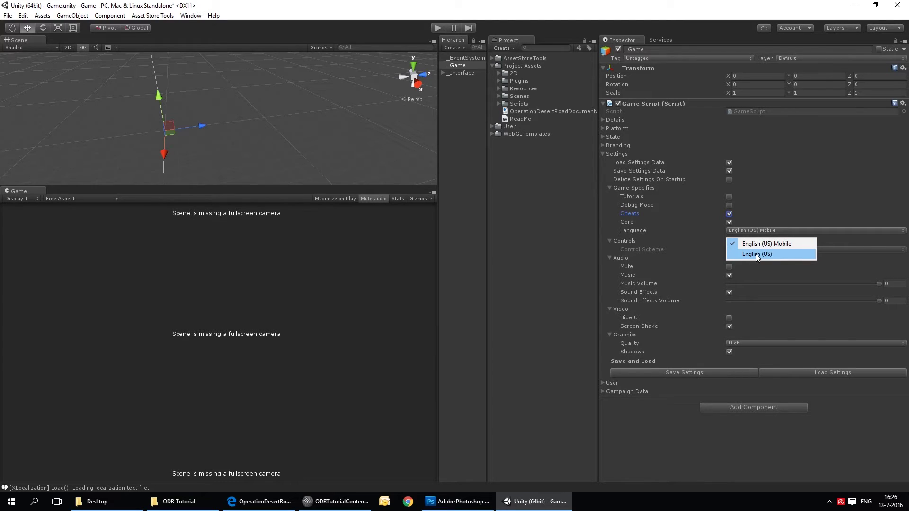
pyautogui.click(753, 254)
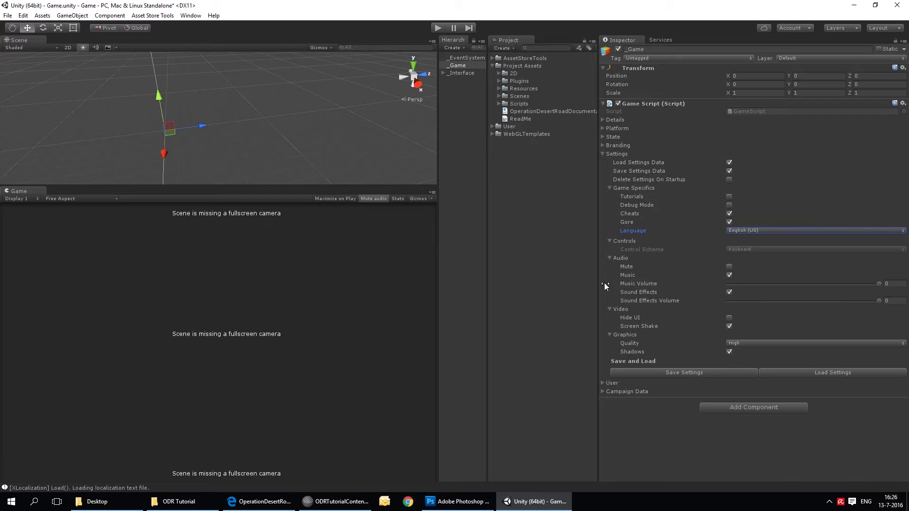
# Turn off Music and Sound Effects, and unmute audio in the game preview.
pyautogui.click(729, 275)
pyautogui.click(729, 292)
pyautogui.click(378, 199)
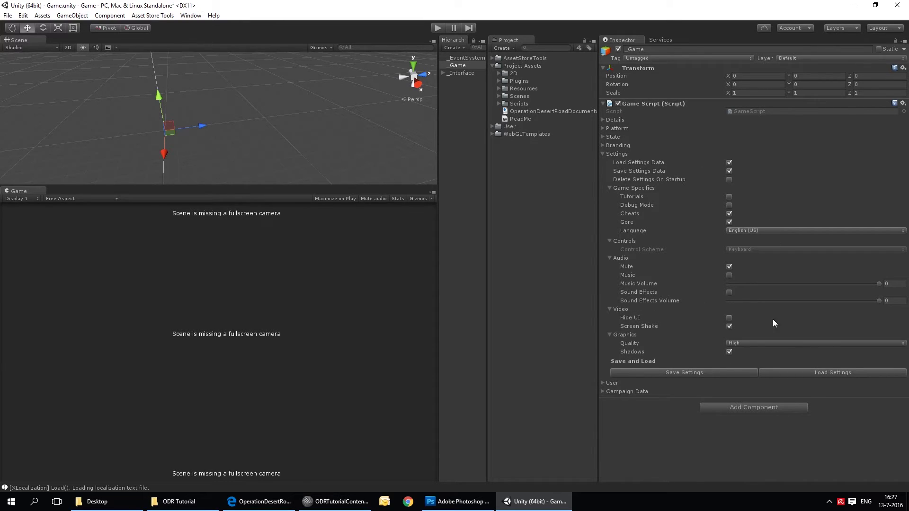
# Save the game settings, show ODRSettings and OperationDesertRoad in the User folder, and collapse Settings.
pyautogui.click(719, 374)
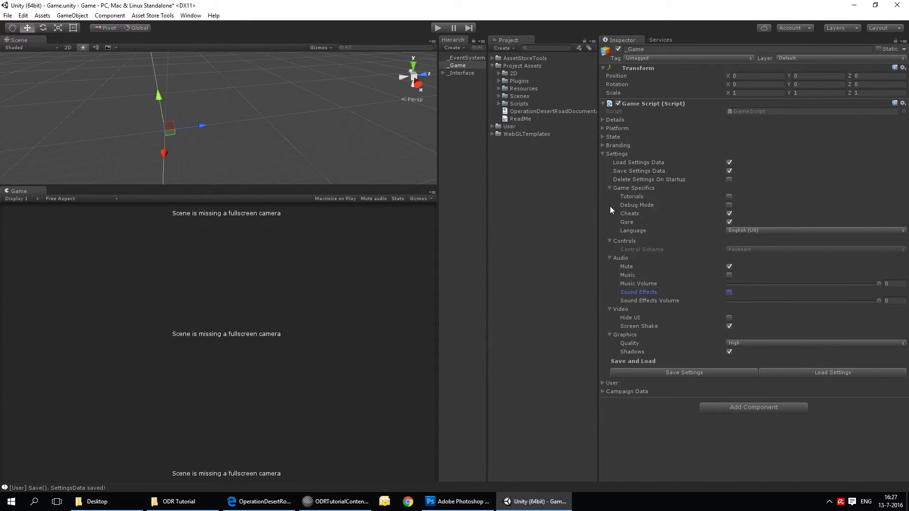
pyautogui.click(493, 126)
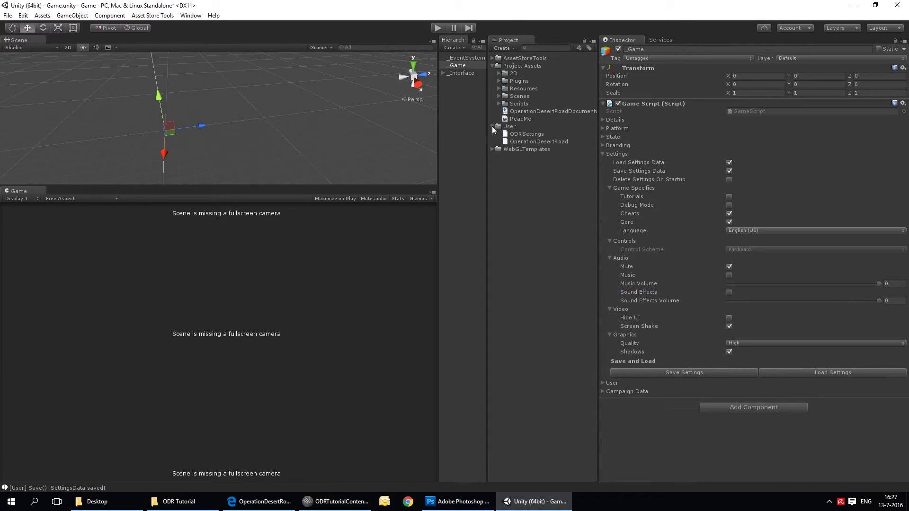
pyautogui.click(603, 154)
# In the User Details, set the player to Apache_Prefab and the credits to 50000.
pyautogui.click(603, 162)
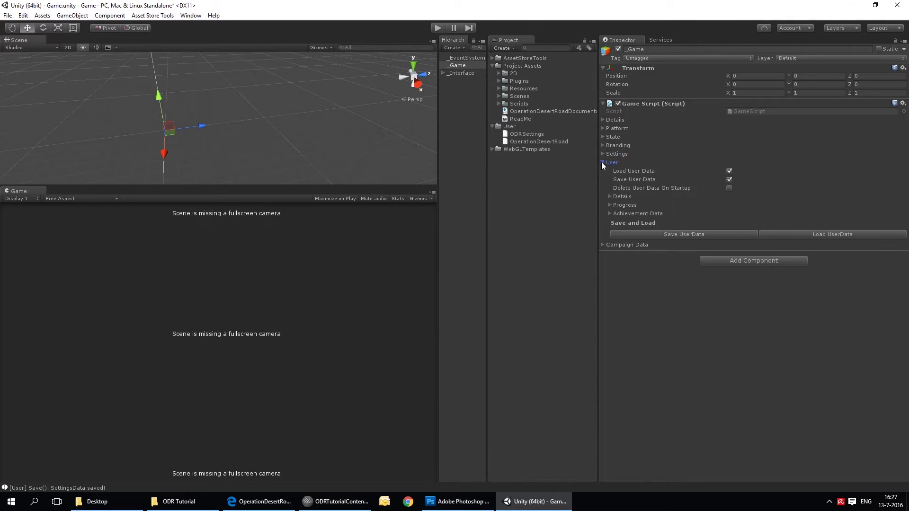
pyautogui.click(609, 197)
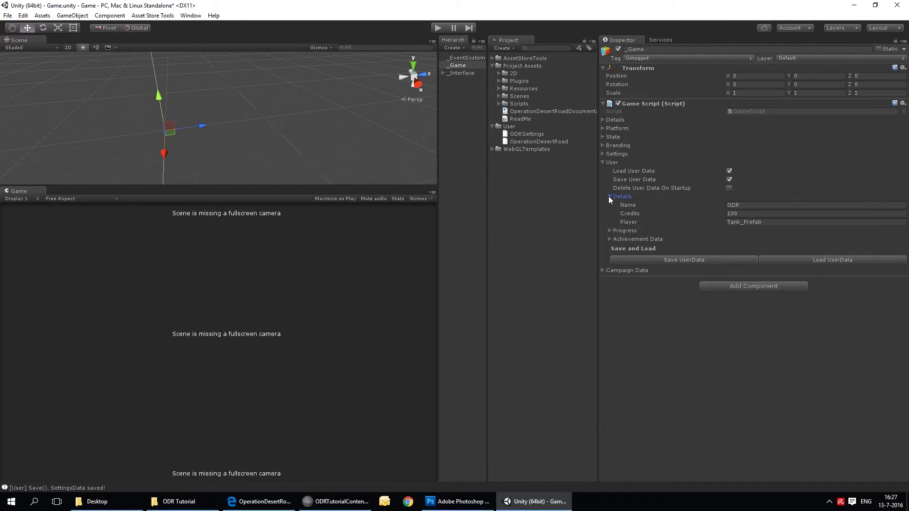
pyautogui.click(741, 220)
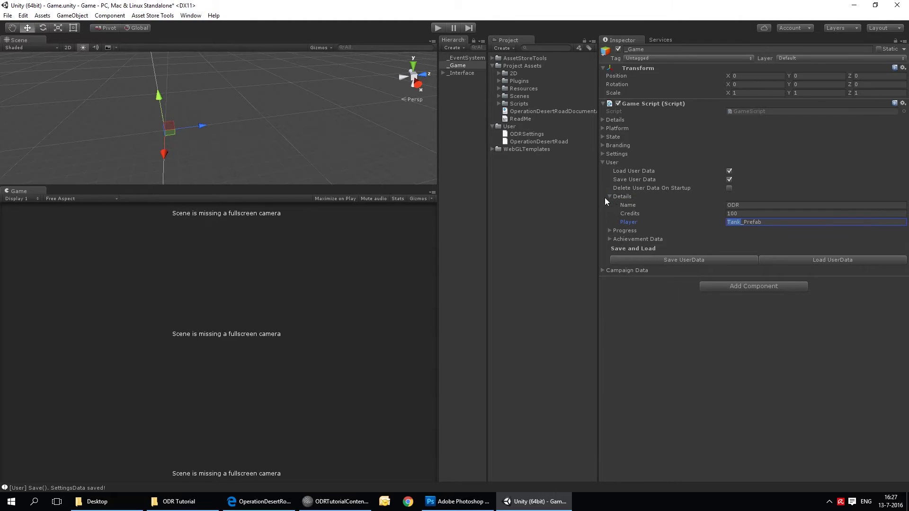
pyautogui.write('Apache')
pyautogui.hotkey('shift', 'Tab')
pyautogui.write('50000')
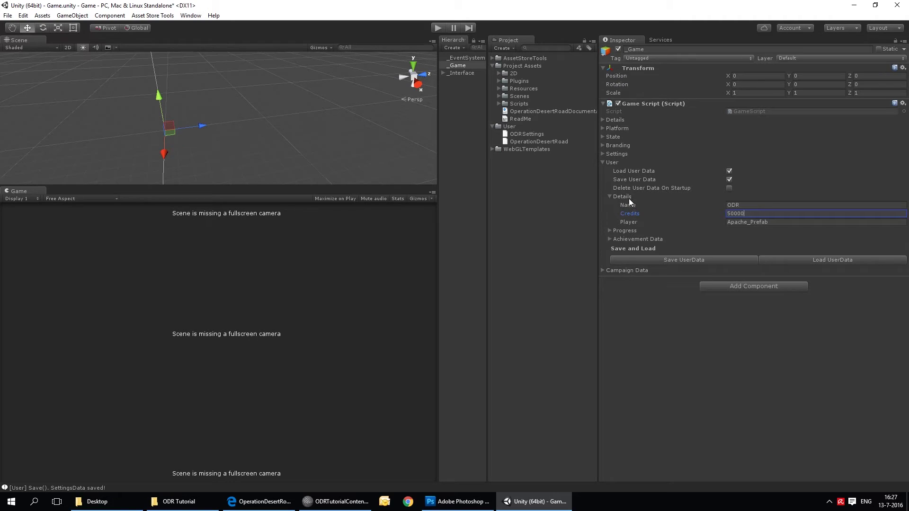
# Check the user's progress data and owned players list, then save the user data.
pyautogui.click(609, 231)
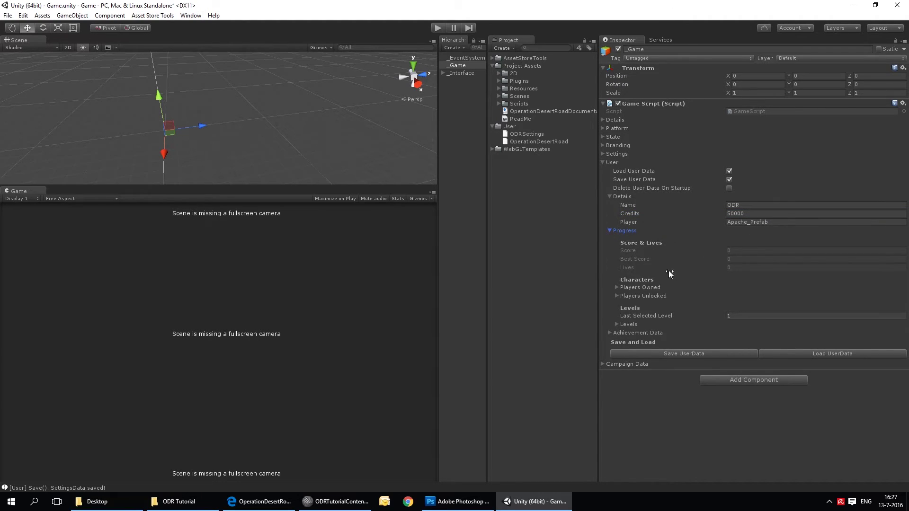
pyautogui.click(616, 287)
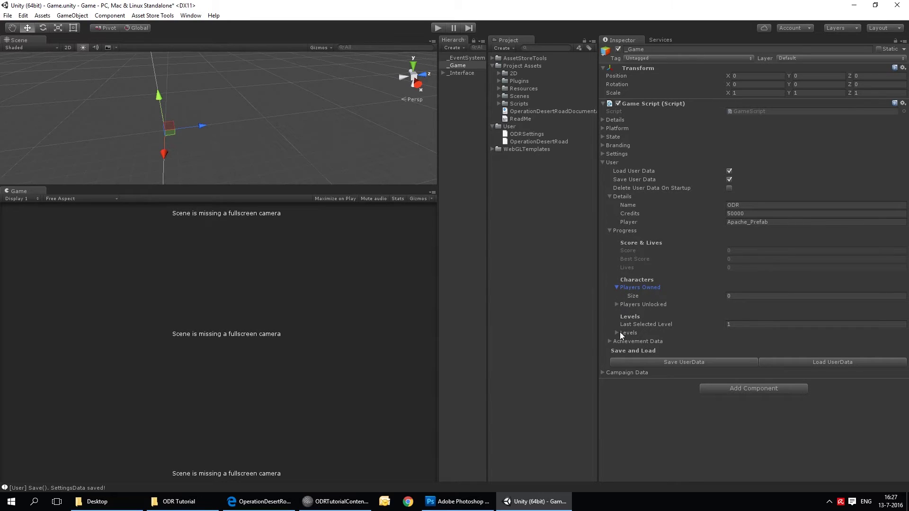
pyautogui.click(603, 163)
pyautogui.click(604, 163)
pyautogui.click(716, 362)
# Collapse the User section and briefly check the Campaign Data section.
pyautogui.click(602, 163)
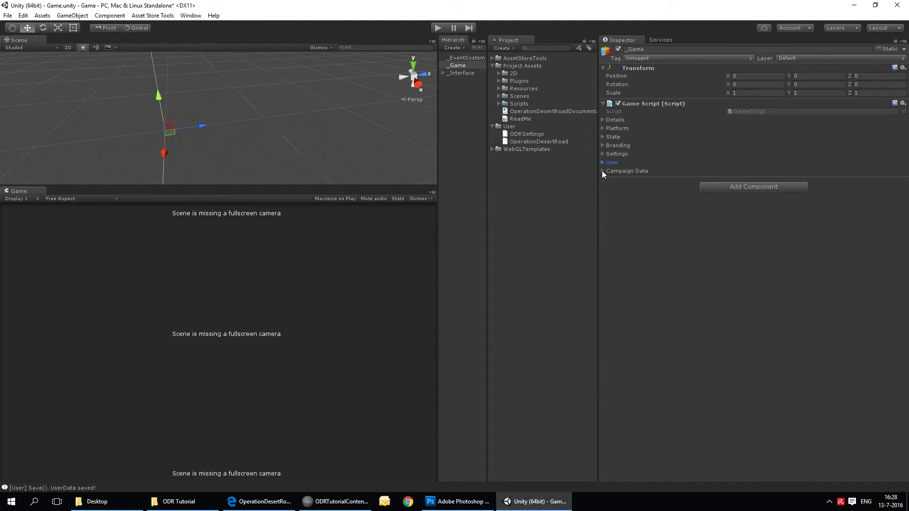
pyautogui.click(602, 170)
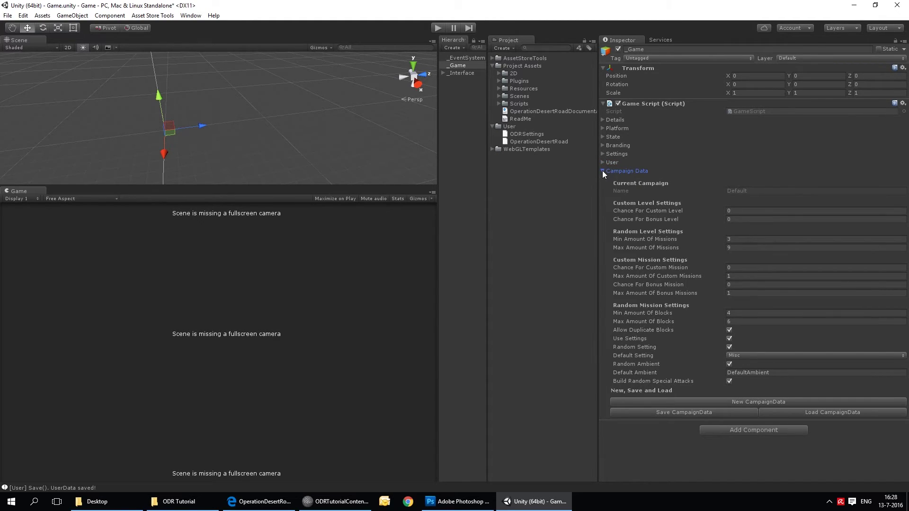
pyautogui.click(603, 170)
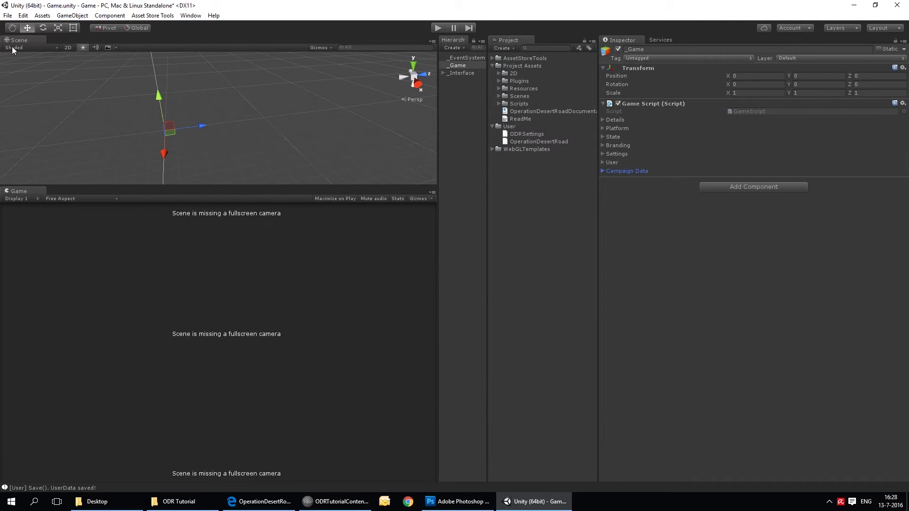
# Save the Game scene and widen the Hierarchy, Scene and Game panels.
pyautogui.click(7, 16)
pyautogui.click(48, 51)
pyautogui.moveTo(490, 168); pyautogui.dragTo(609, 169)
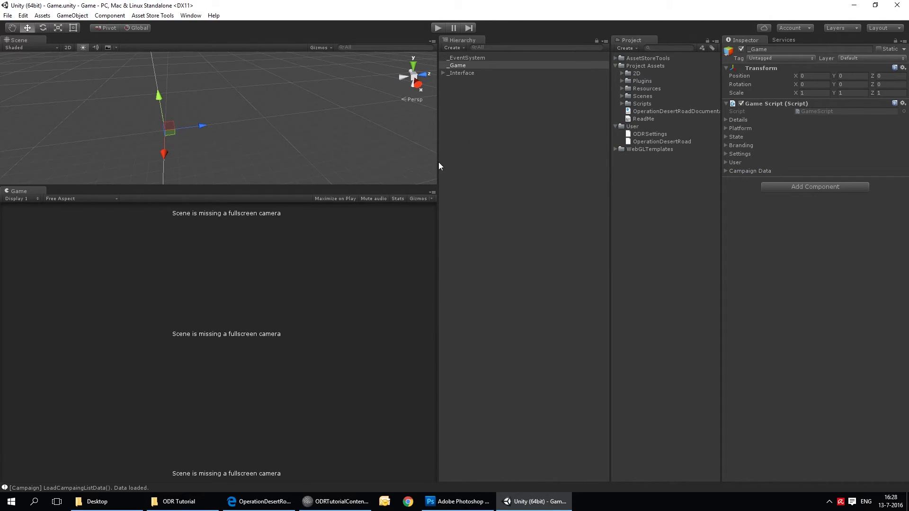
pyautogui.moveTo(437, 162); pyautogui.dragTo(522, 162)
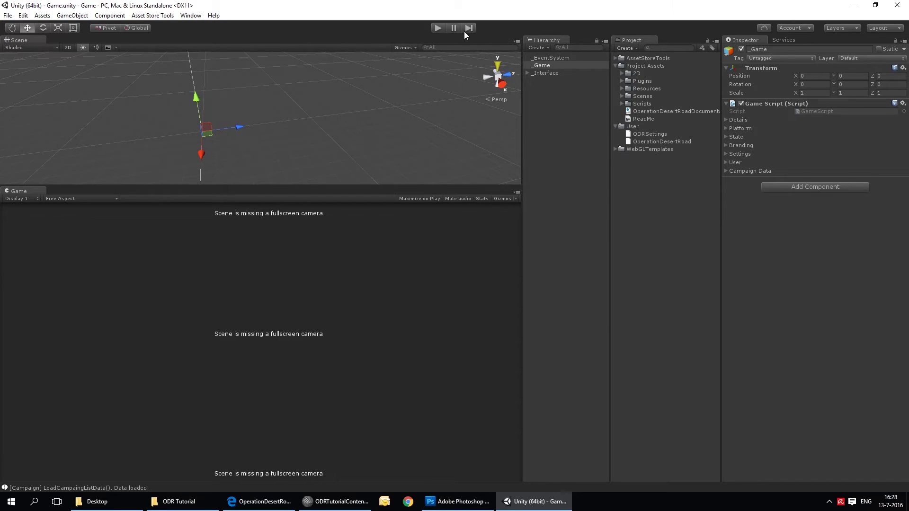
pyautogui.click(442, 29)
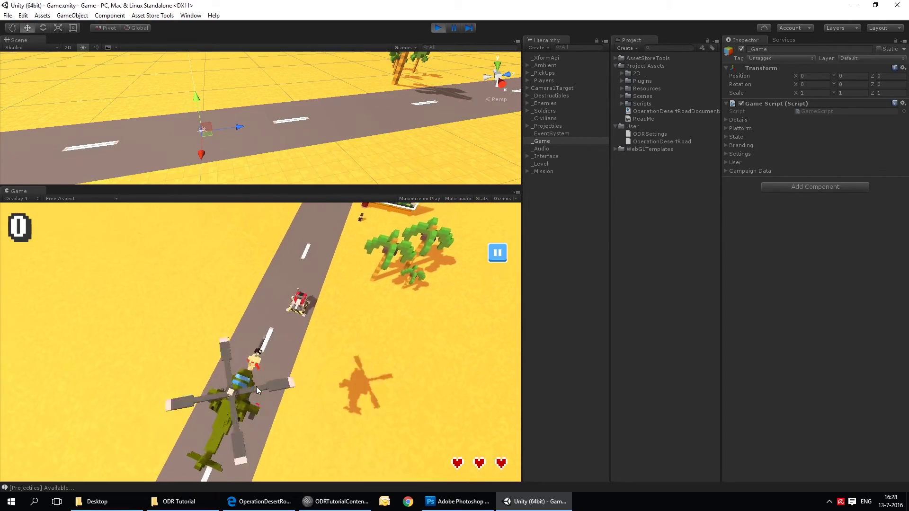
pyautogui.click(453, 28)
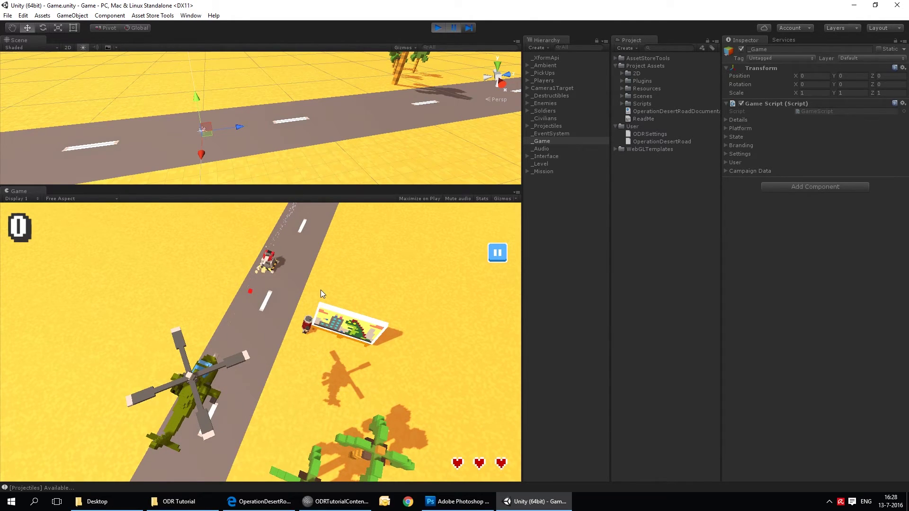
pyautogui.click(438, 27)
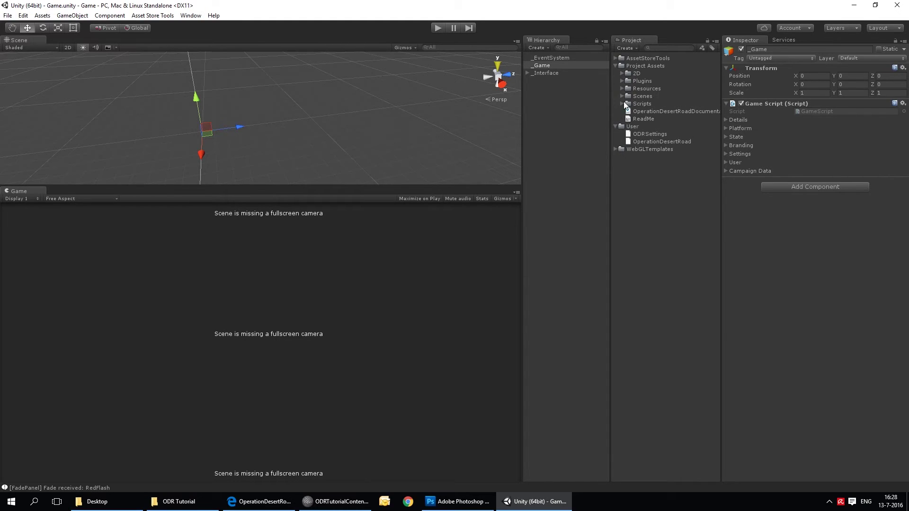
# Find Apache_Prefab and set its Max Lives to 5 and Special Attack to Bomb.
pyautogui.write('Apache_P')
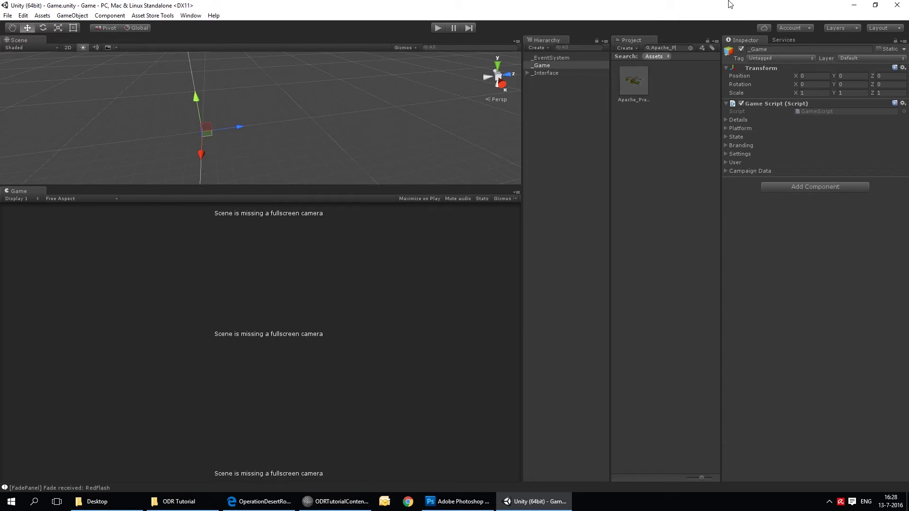
pyautogui.click(630, 88)
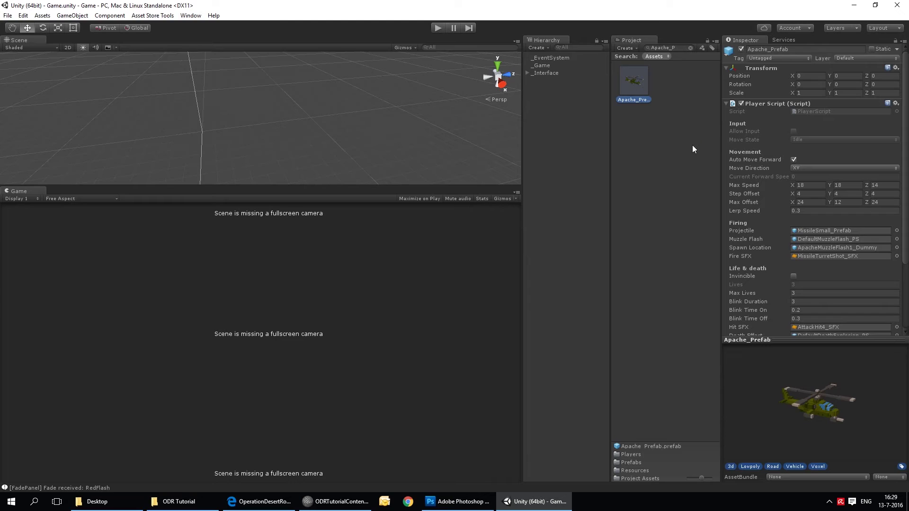
pyautogui.moveTo(721, 157); pyautogui.dragTo(655, 154)
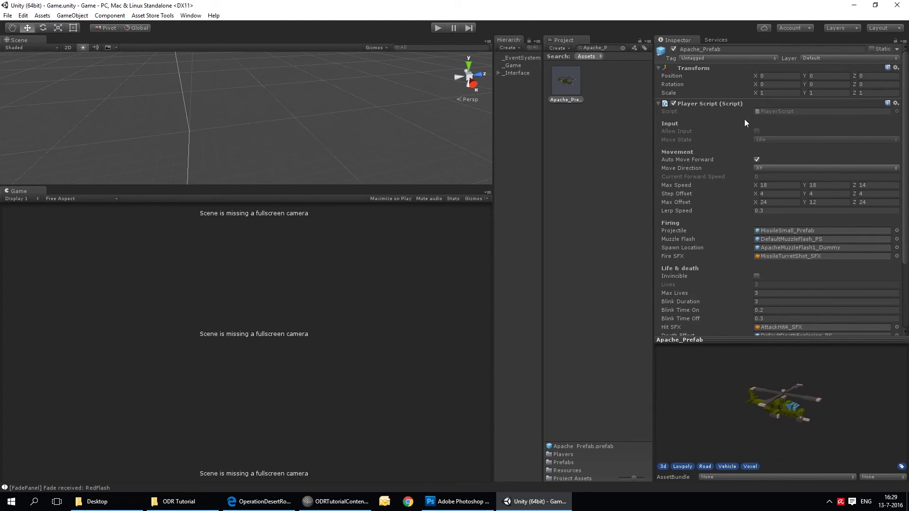
pyautogui.scroll(-2, 715, 169)
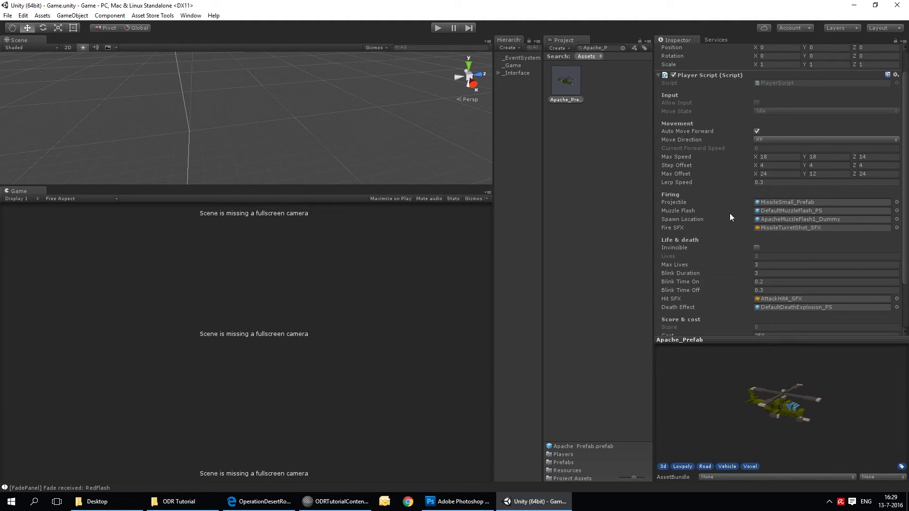
pyautogui.scroll(-4, 758, 211)
pyautogui.click(770, 209)
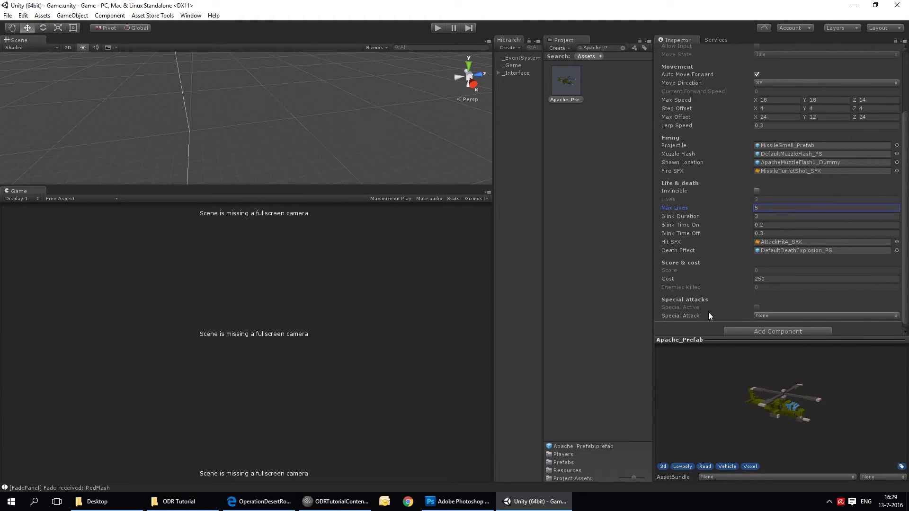
pyautogui.click(777, 316)
pyautogui.click(800, 368)
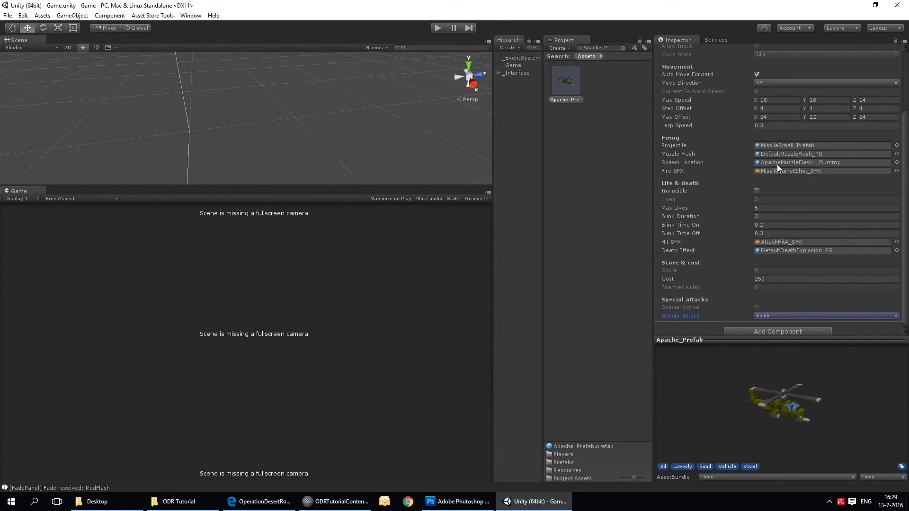
# Clear the Project search and select Apache_Prefab in its Players folder.
pyautogui.scroll(5, 779, 156)
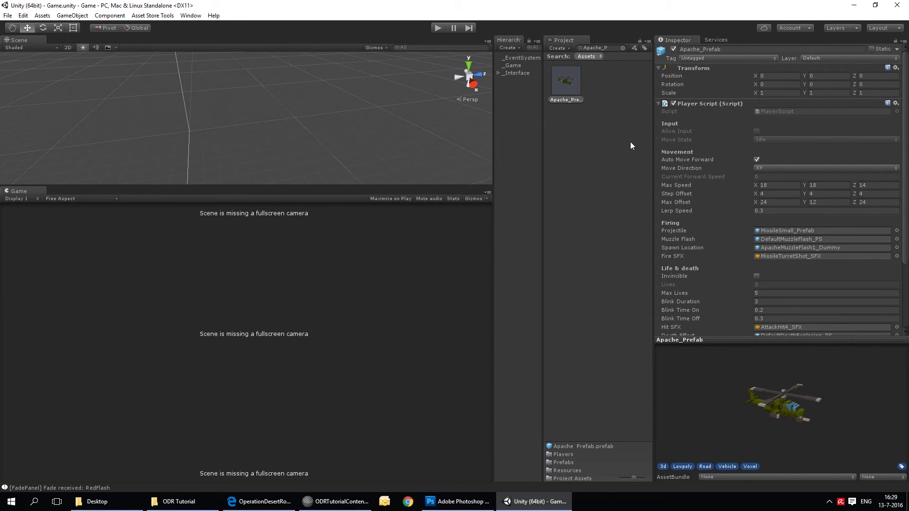
pyautogui.click(622, 48)
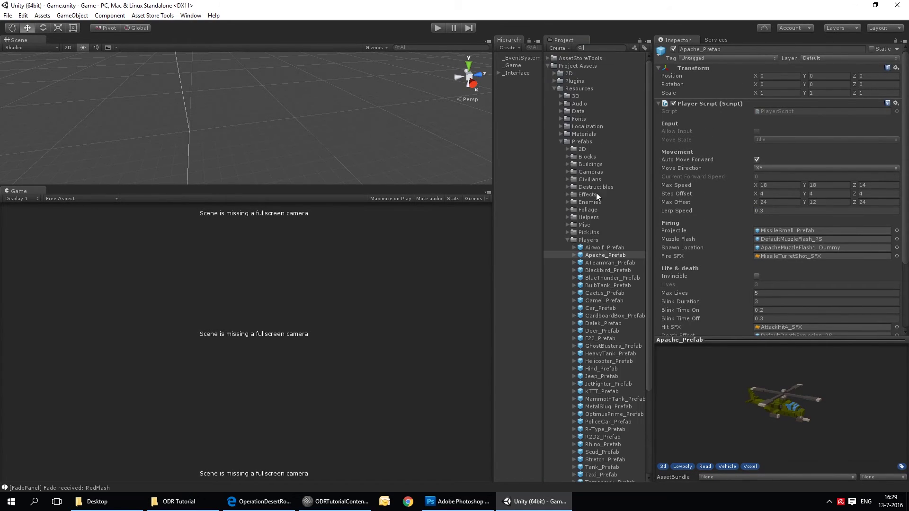
pyautogui.click(599, 249)
pyautogui.click(598, 254)
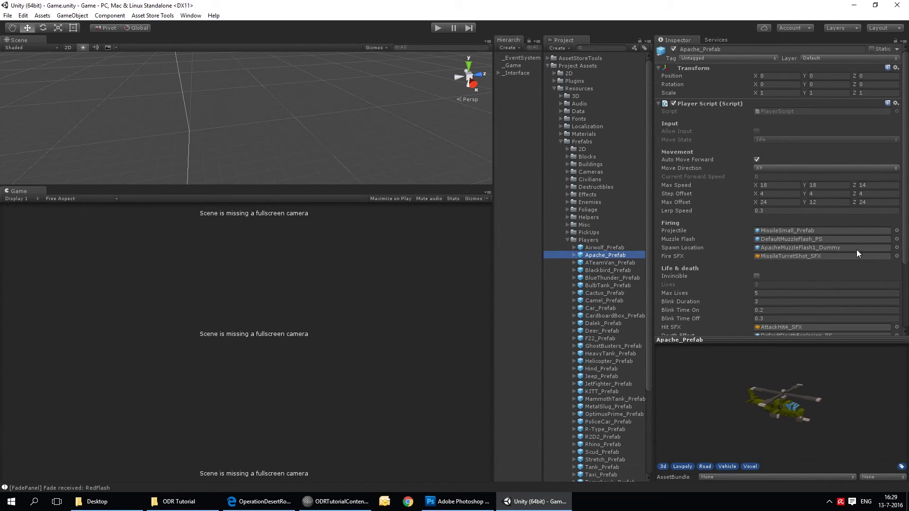
pyautogui.click(436, 28)
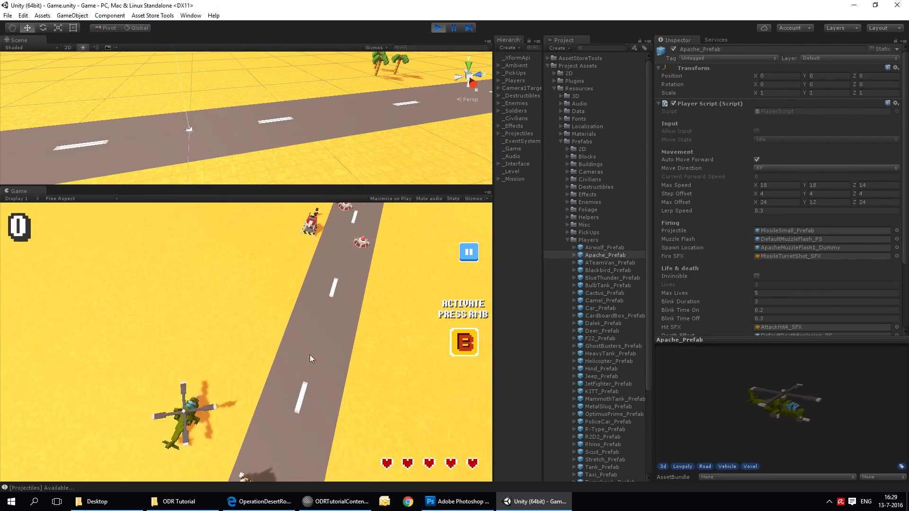
pyautogui.rightClick(332, 334)
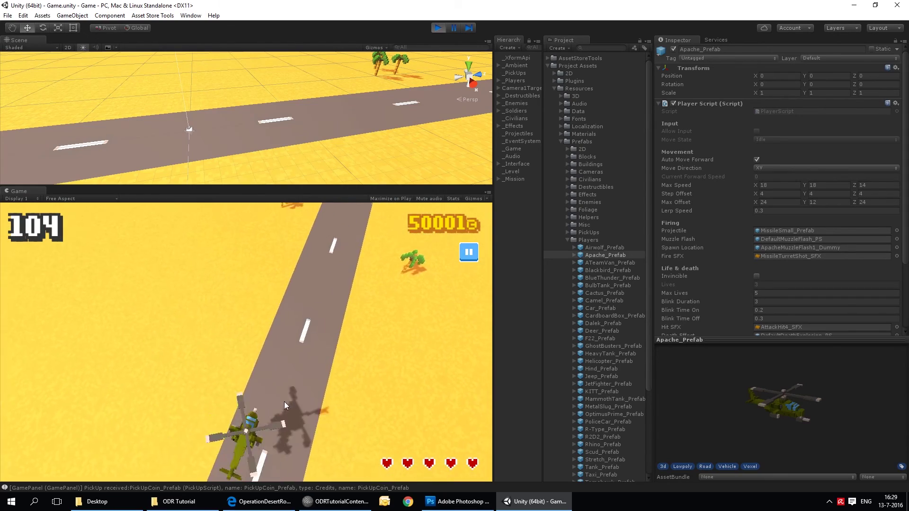
pyautogui.click(438, 28)
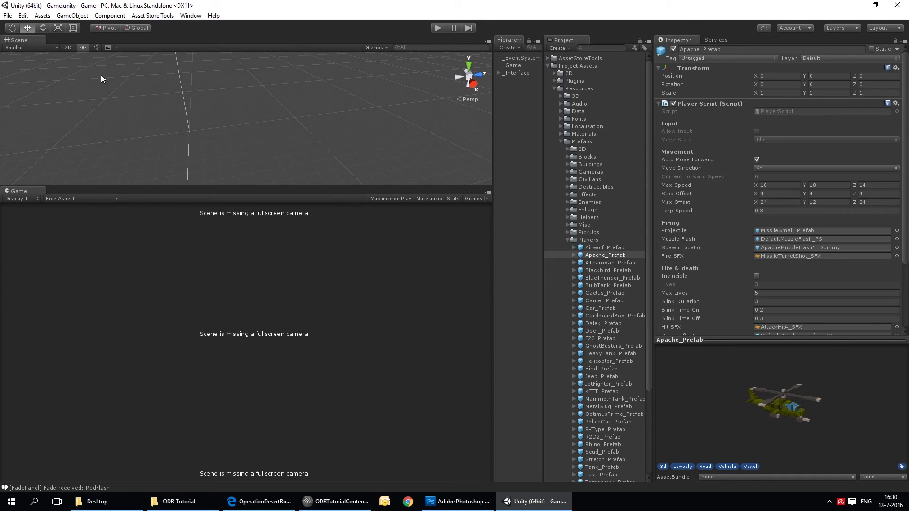
# Open Build Settings and select the Game scene for the build.
pyautogui.click(7, 16)
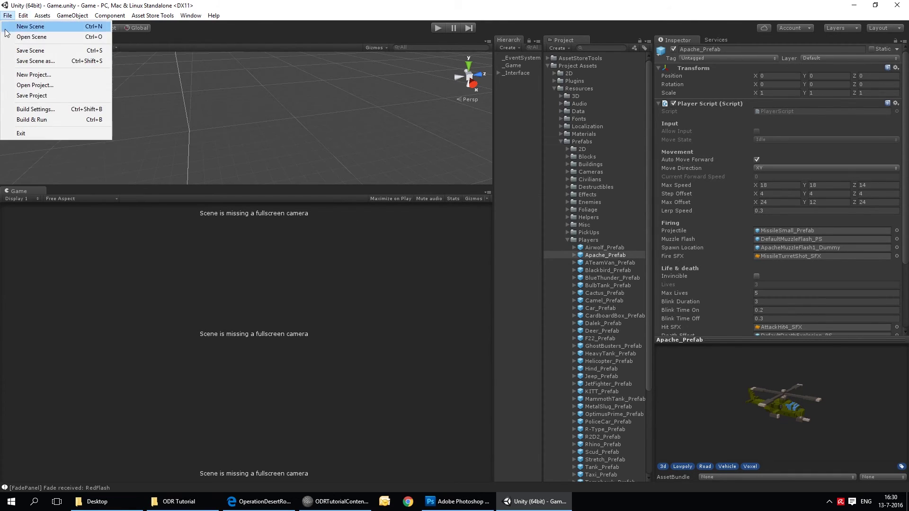
pyautogui.click(33, 110)
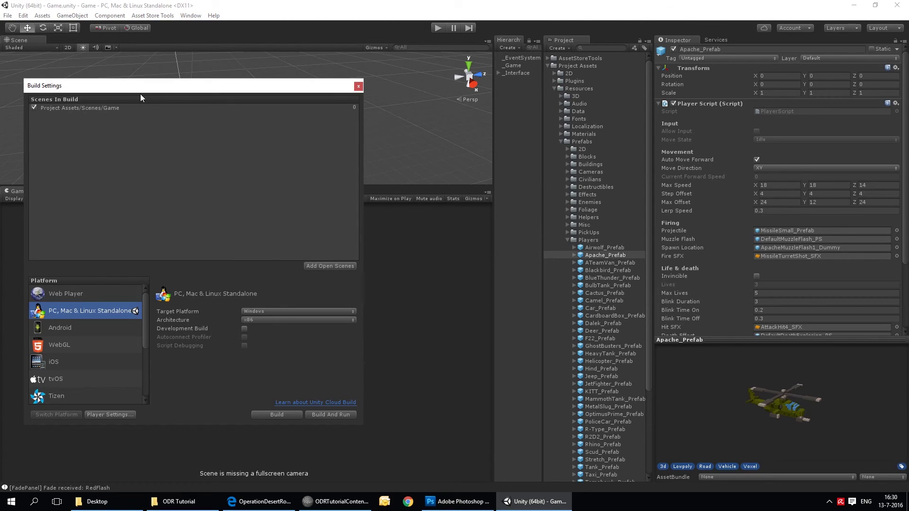
pyautogui.click(92, 107)
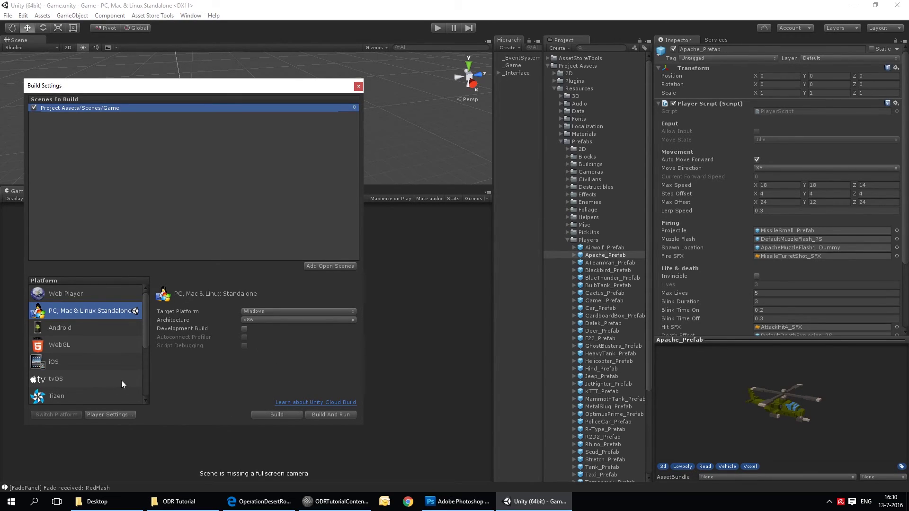
# Review the Player Settings resolution, icon and splash sections, then start the standalone build.
pyautogui.click(112, 415)
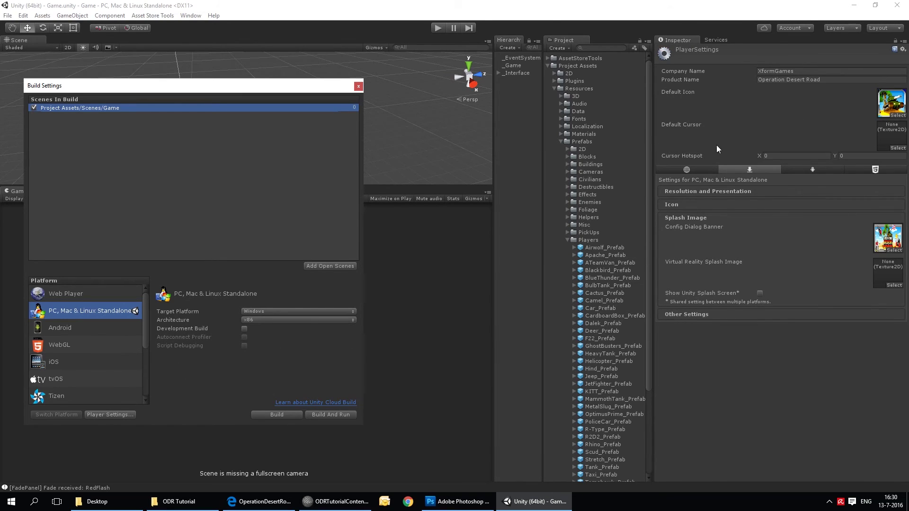
pyautogui.click(724, 190)
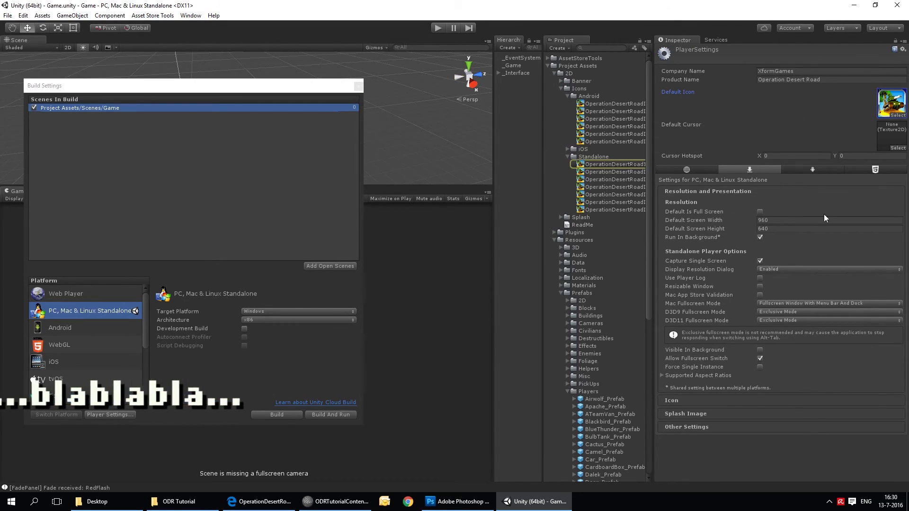
pyautogui.click(671, 400)
pyautogui.click(682, 204)
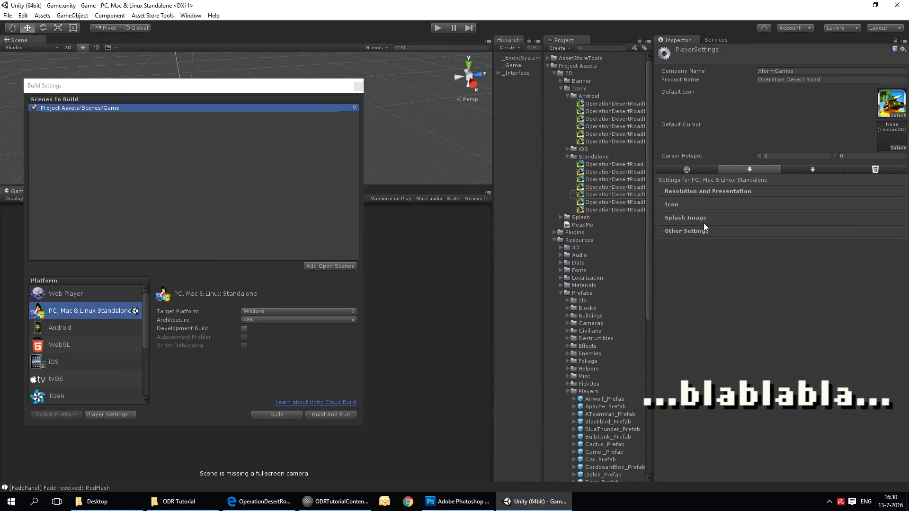
pyautogui.click(685, 217)
pyautogui.click(708, 191)
pyautogui.click(282, 416)
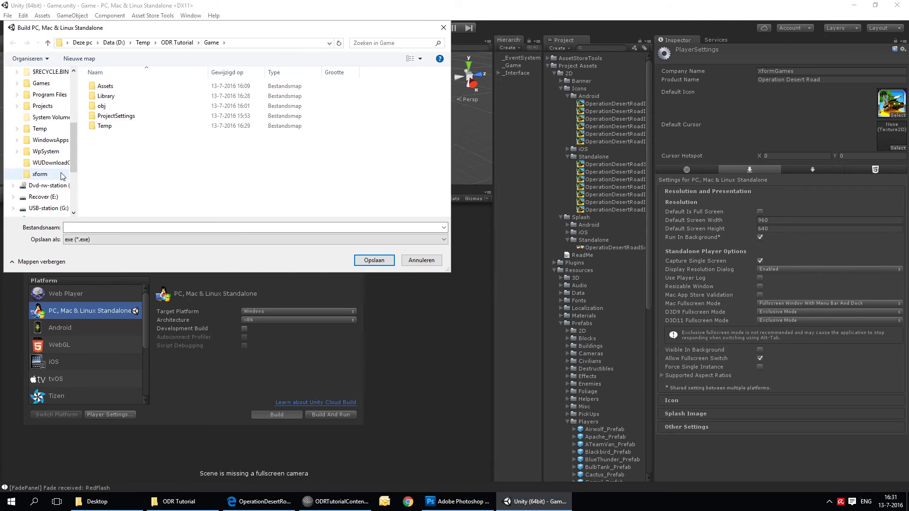
# Create a new folder named TutorialBuild on the desktop (Bureaublad) as the build location.
pyautogui.scroll(4, 73, 160)
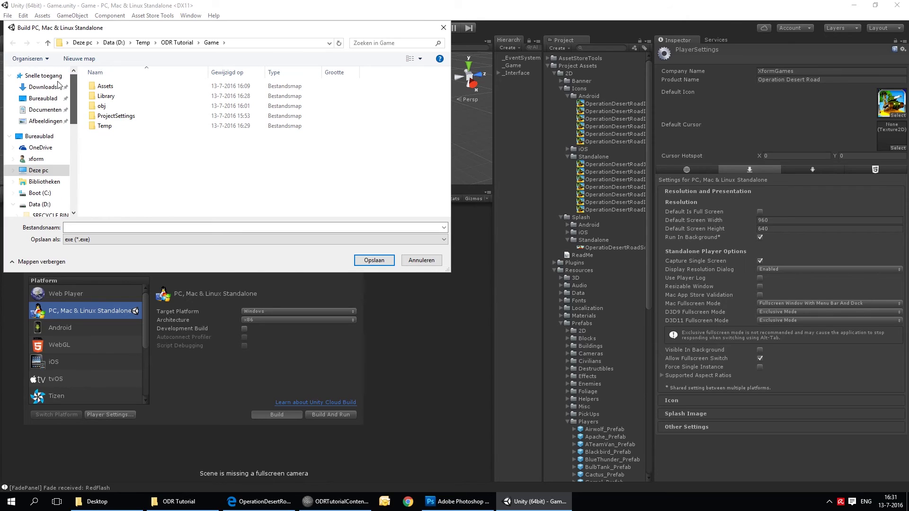
pyautogui.click(43, 136)
pyautogui.click(103, 228)
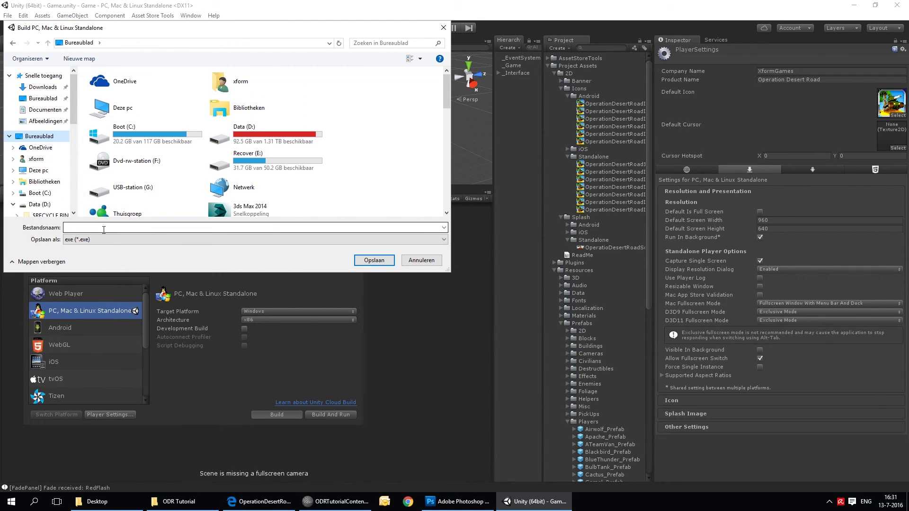
pyautogui.rightClick(356, 195)
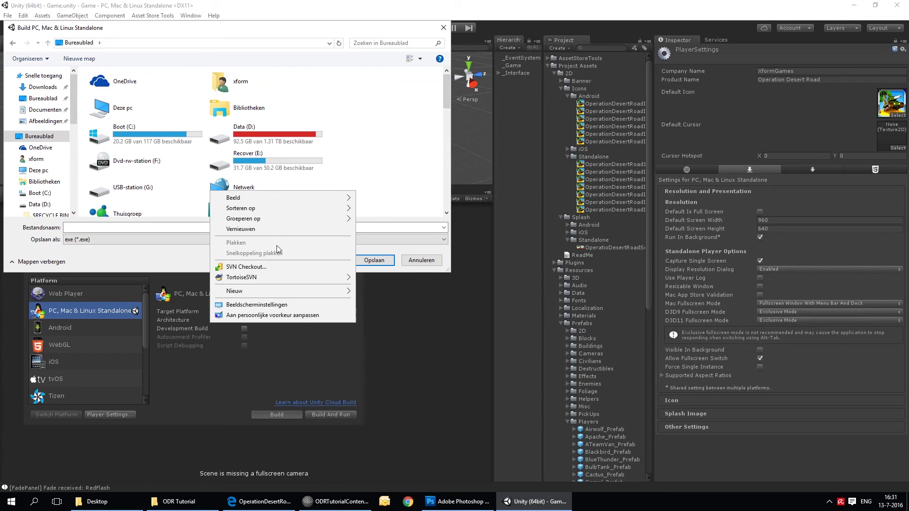
pyautogui.moveTo(290, 290)
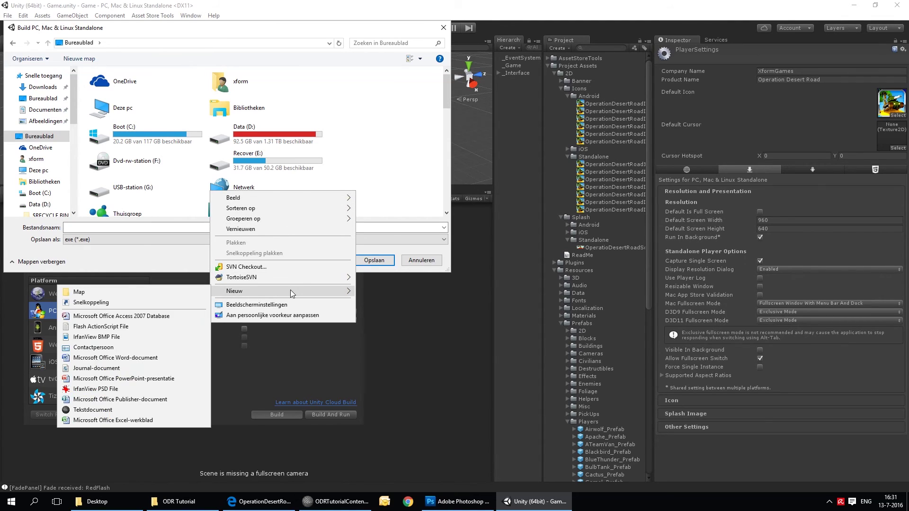
pyautogui.click(107, 291)
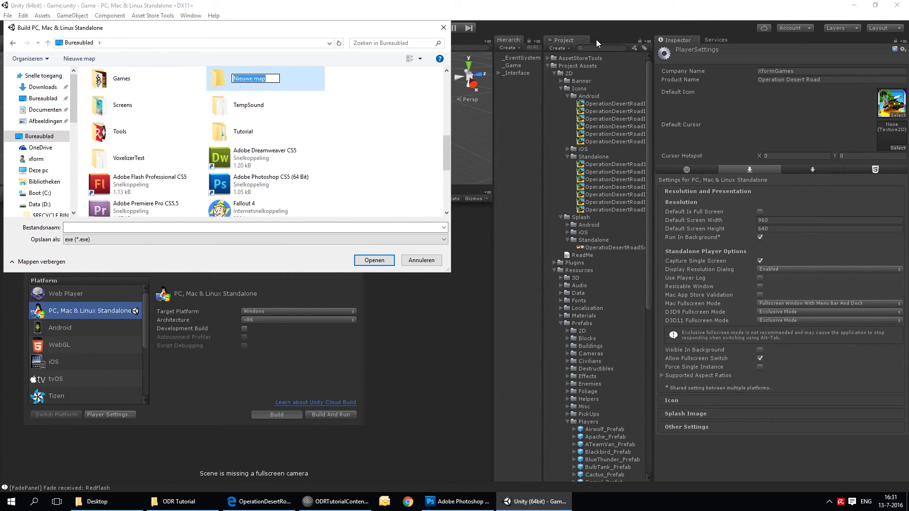
pyautogui.write('TUtorial')
pyautogui.write('orialBuild')
pyautogui.press('Return')
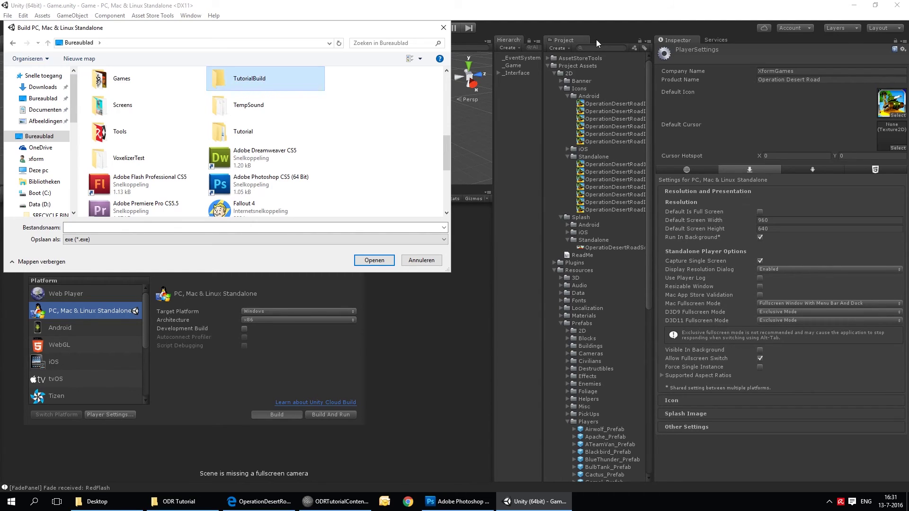
# Build the game as ODRTutorial inside the TutorialBuild folder.
pyautogui.doubleClick(236, 78)
pyautogui.click(124, 228)
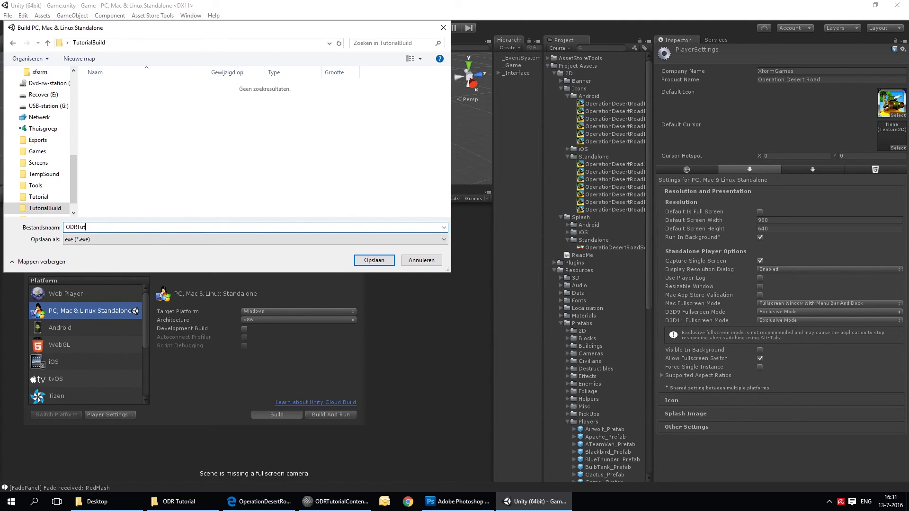
pyautogui.write('ODRTutorial')
pyautogui.press('Return')
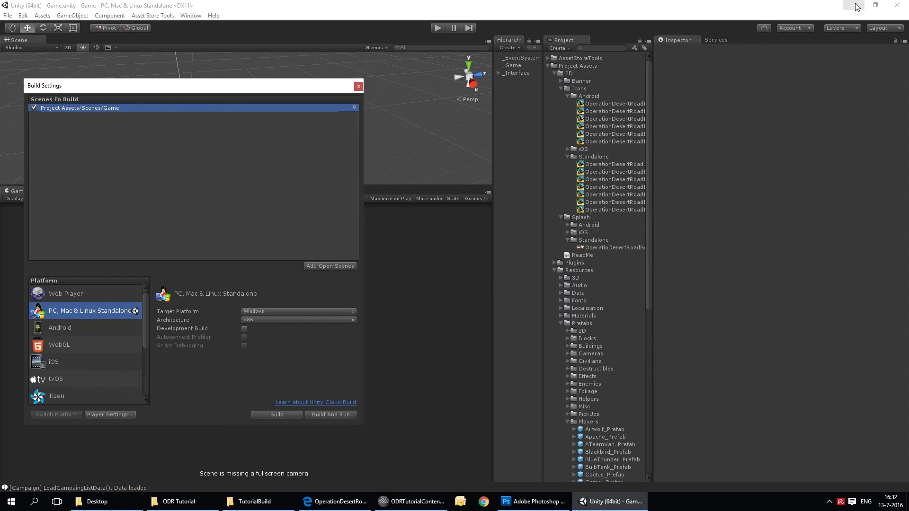
# Minimize Unity, open the TutorialBuild desktop folder, and launch ODRTutorial.exe.
pyautogui.click(853, 9)
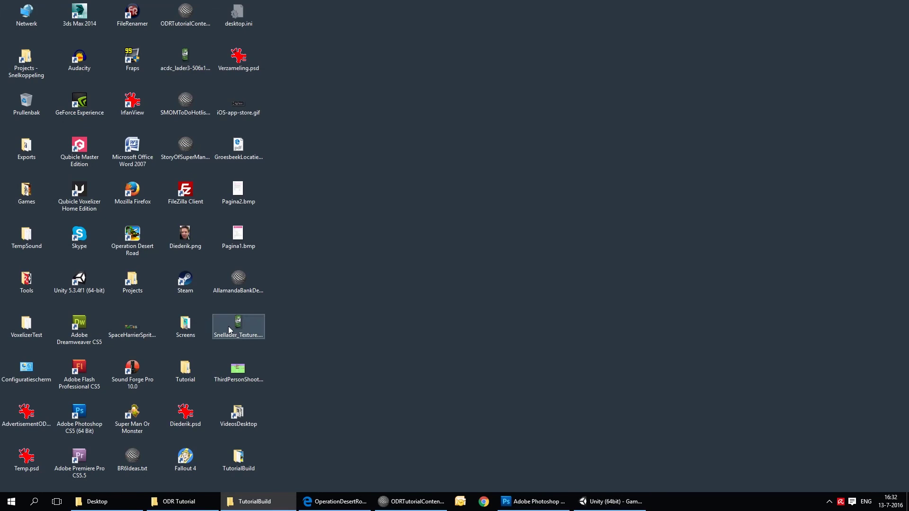
pyautogui.doubleClick(237, 460)
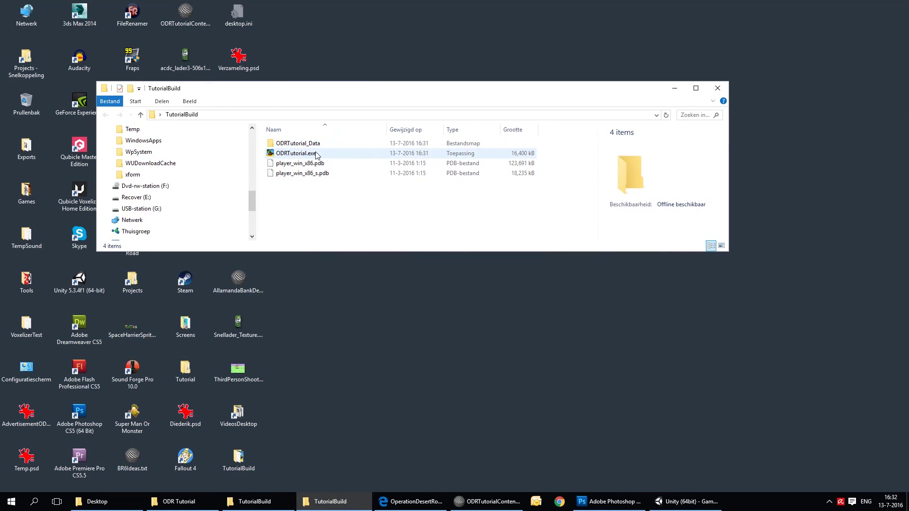
pyautogui.click(316, 155)
pyautogui.doubleClick(316, 154)
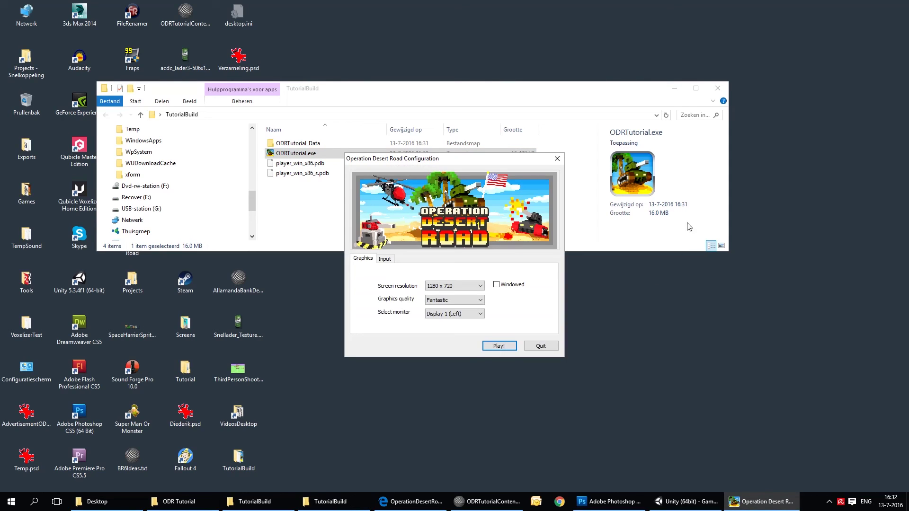
# Start the game at 1280 x 720, fly the Apache, then pause and return home.
pyautogui.click(498, 346)
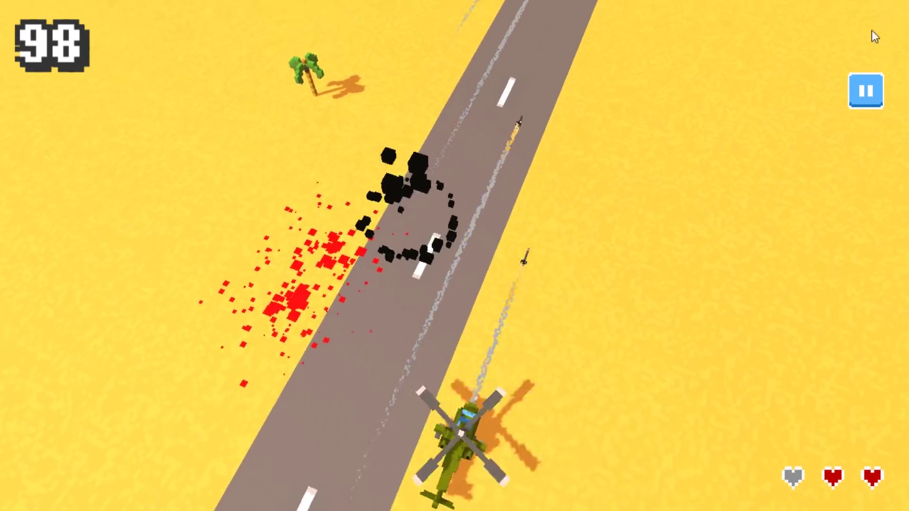
pyautogui.click(866, 90)
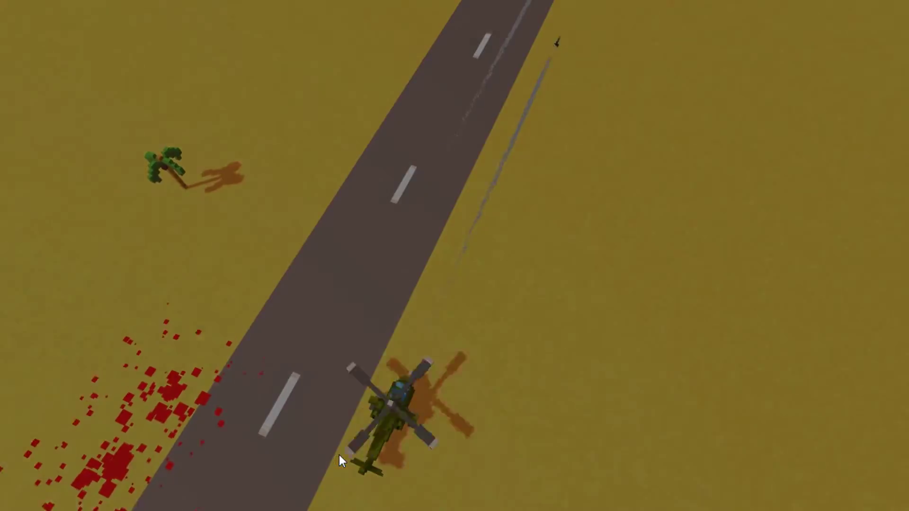